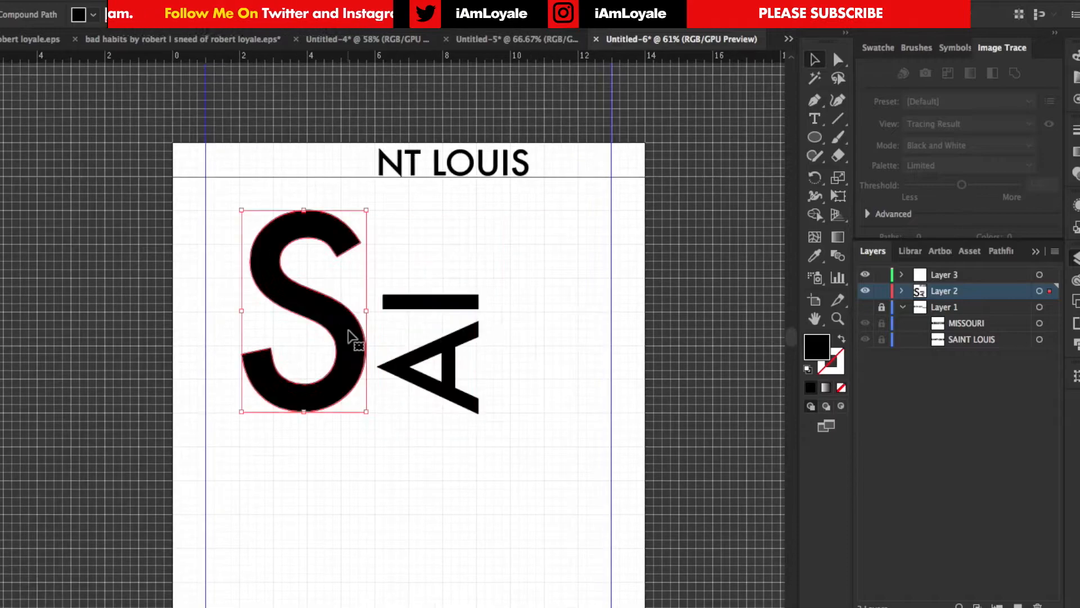
Shrink the S to match the rotated A and I, and move those two letters closer beside it.
drag(366, 209, 336, 276)
click(445, 341)
drag(454, 351, 409, 352)
click(517, 329)
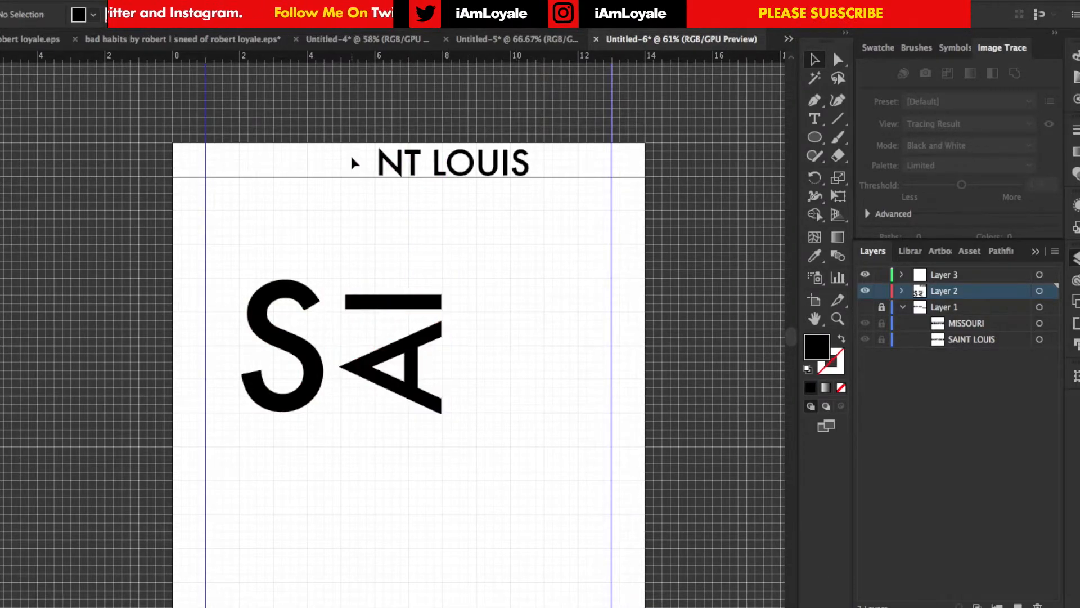
Place the N from the spare lettering beside the rotated A and I, and enlarge it to about the S's height.
click(396, 164)
drag(396, 164, 470, 312)
drag(470, 310, 561, 422)
scroll(554, 413, down, 2)
scroll(554, 414, left, 3)
drag(439, 207, 658, 361)
drag(615, 307, 603, 306)
Place the T directly below the S and enlarge it to the S's width.
drag(485, 118, 325, 393)
scroll(333, 413, down, 3)
scroll(334, 412, right, 2)
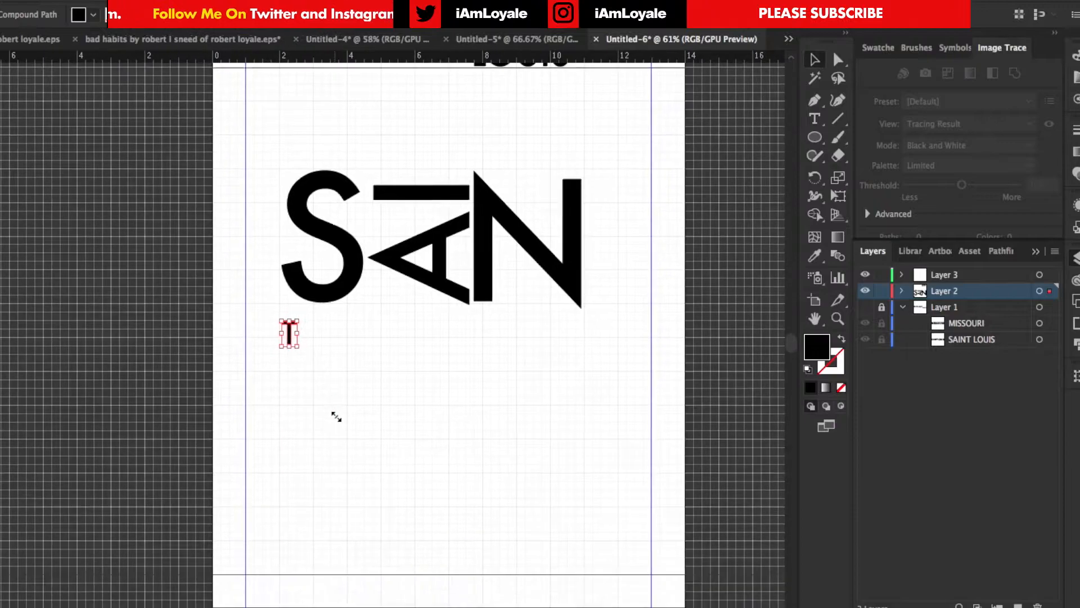
drag(300, 345, 490, 482)
Place the L below the T and enlarge it to about the T's height.
scroll(490, 482, up, 5)
scroll(490, 482, right, 1)
drag(453, 170, 258, 441)
scroll(304, 349, down, 5)
scroll(304, 348, left, 2)
drag(300, 346, 480, 470)
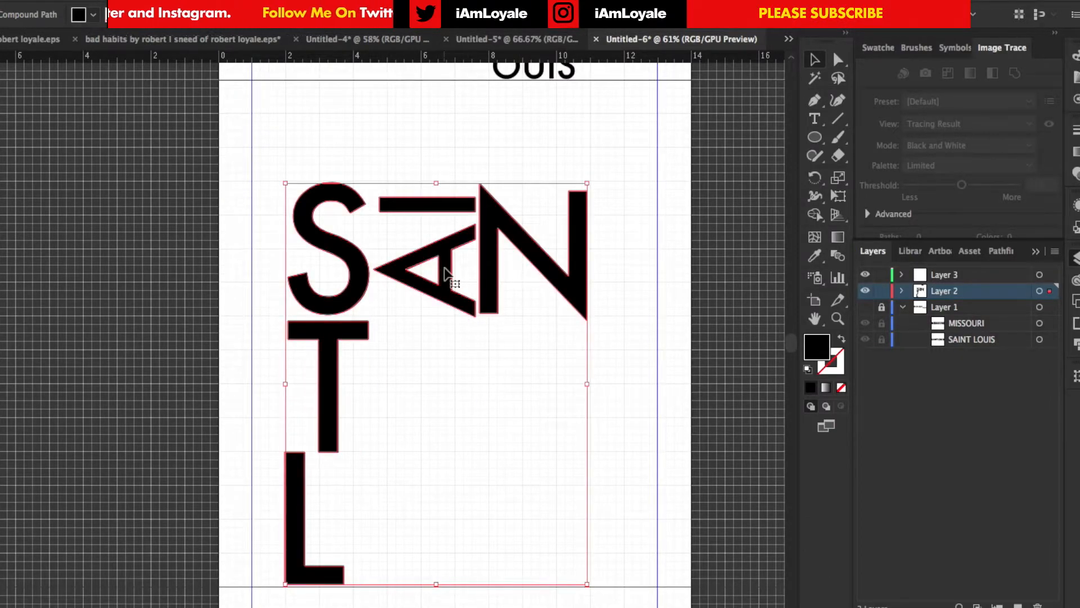
Move all the arranged letters up the artboard, then shrink the L and align it under the T's stem.
drag(444, 275, 445, 206)
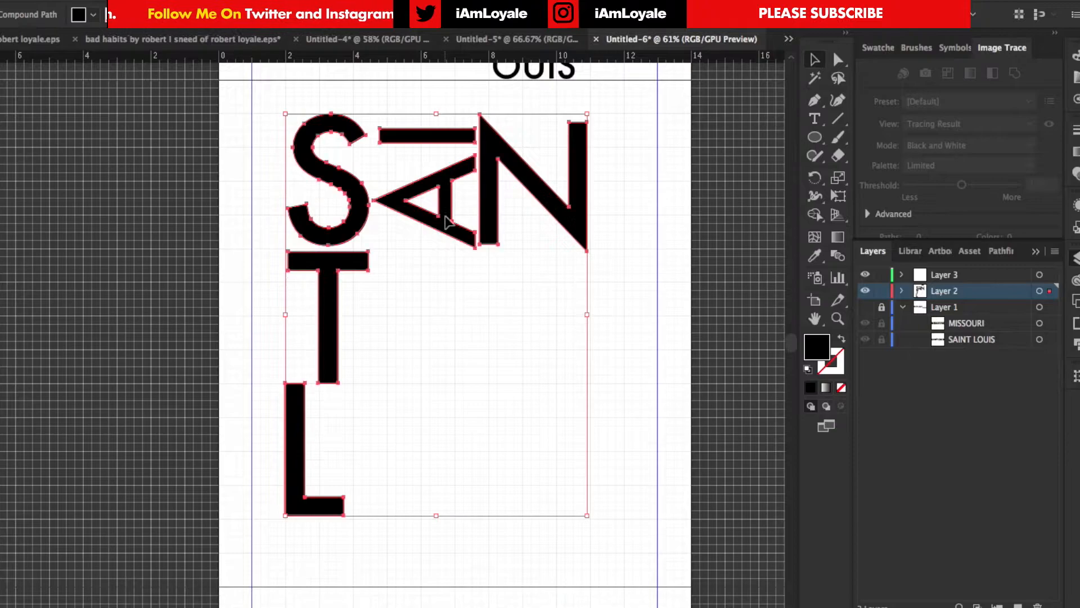
click(265, 437)
drag(290, 424, 298, 438)
drag(346, 528, 333, 487)
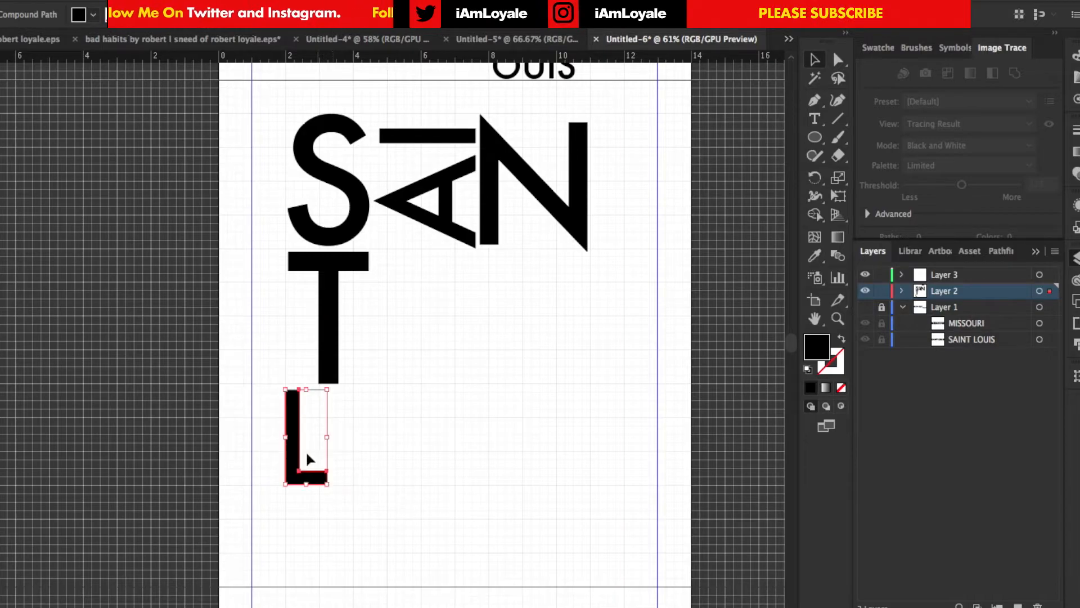
drag(295, 432, 329, 434)
Arrange and enlarge the O and I beside the T, and the U and S beside the L, forming a three-row block.
drag(467, 98, 410, 335)
drag(508, 101, 584, 527)
drag(519, 99, 464, 432)
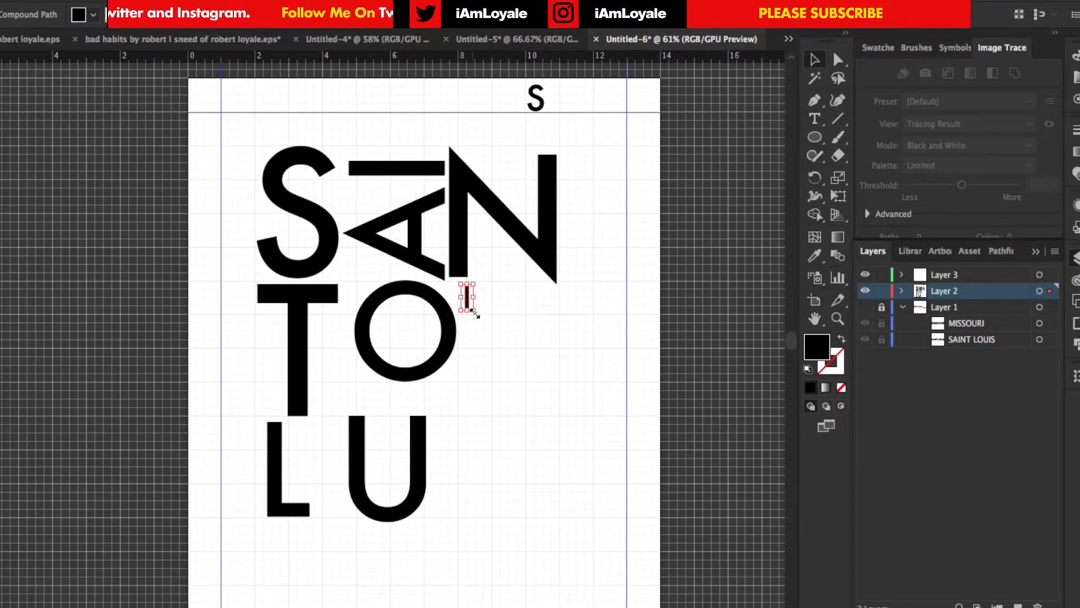
click(535, 97)
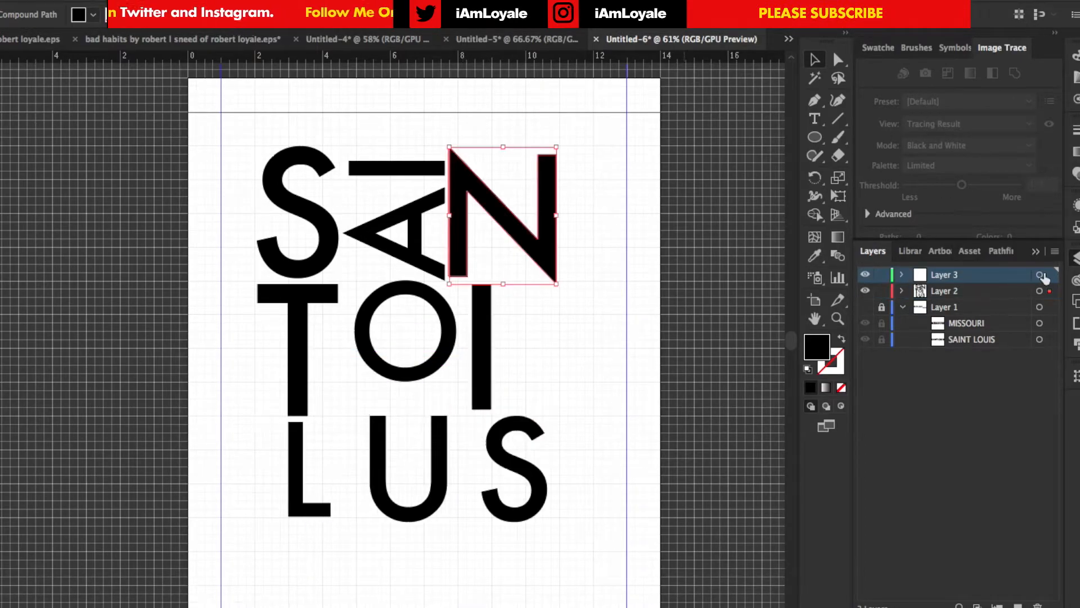
Add a vertical guide at the lower S's right edge and scale the N down to end at it.
click(95, 260)
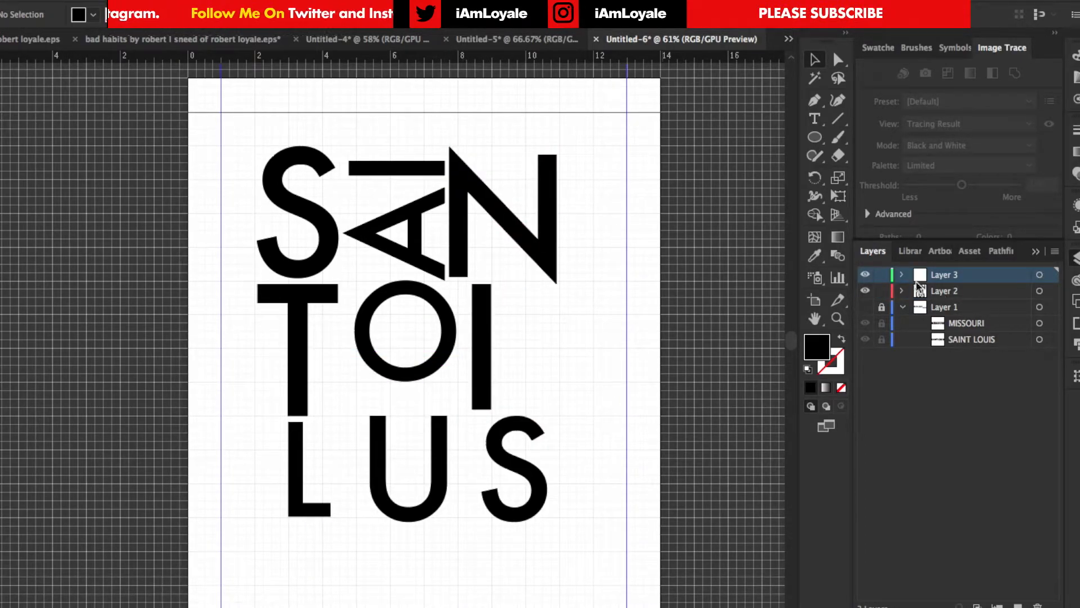
click(866, 275)
click(866, 276)
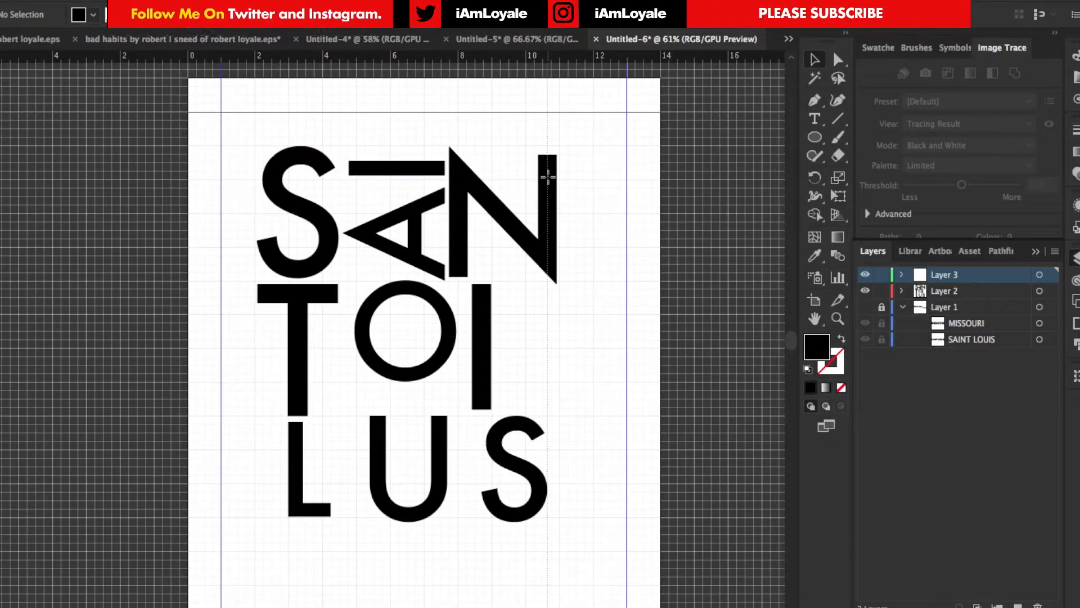
click(529, 240)
drag(560, 145, 549, 163)
Enlarge the U to fit directly beneath the O, and extend the lower I down to the T's base.
click(374, 431)
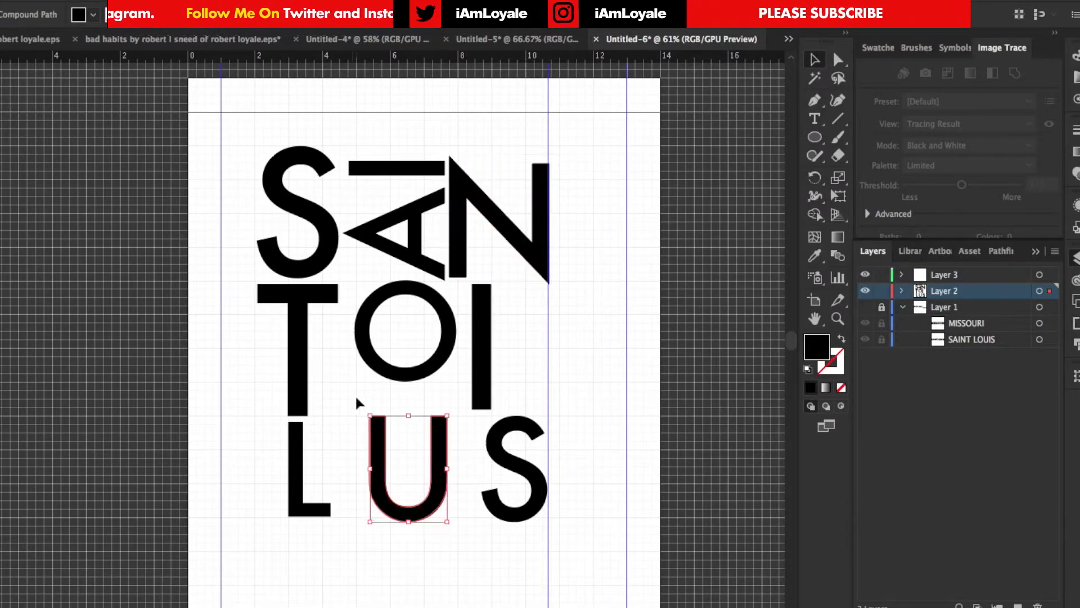
drag(370, 415, 349, 388)
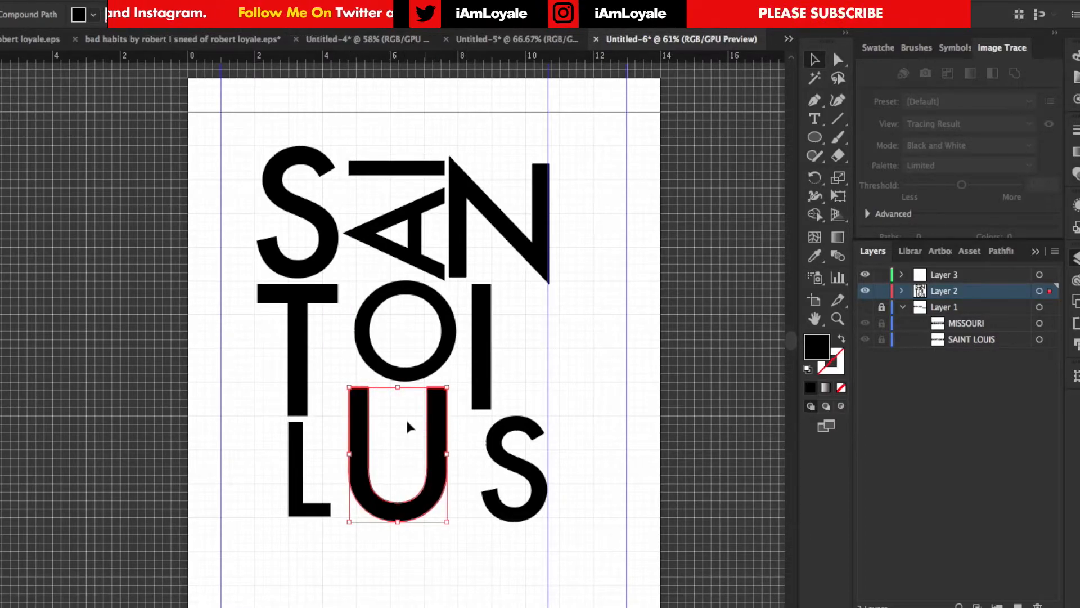
drag(443, 415, 450, 415)
click(458, 252)
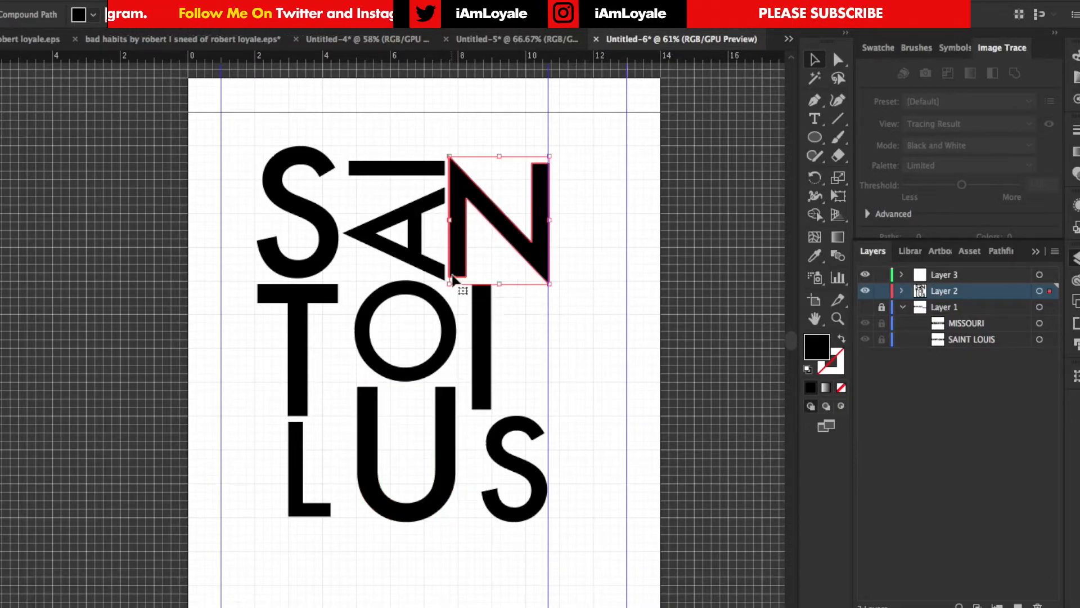
click(484, 400)
drag(491, 410, 495, 416)
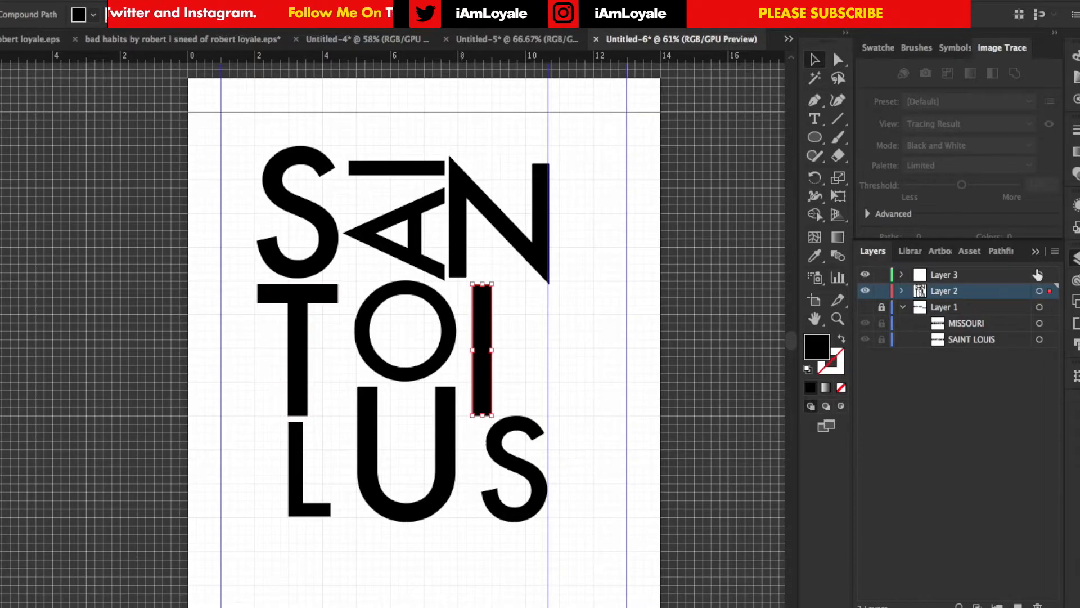
Add horizontal guides along the middle row's top and base, and enlarge the L to fit just below the T.
click(585, 140)
drag(440, 57, 427, 285)
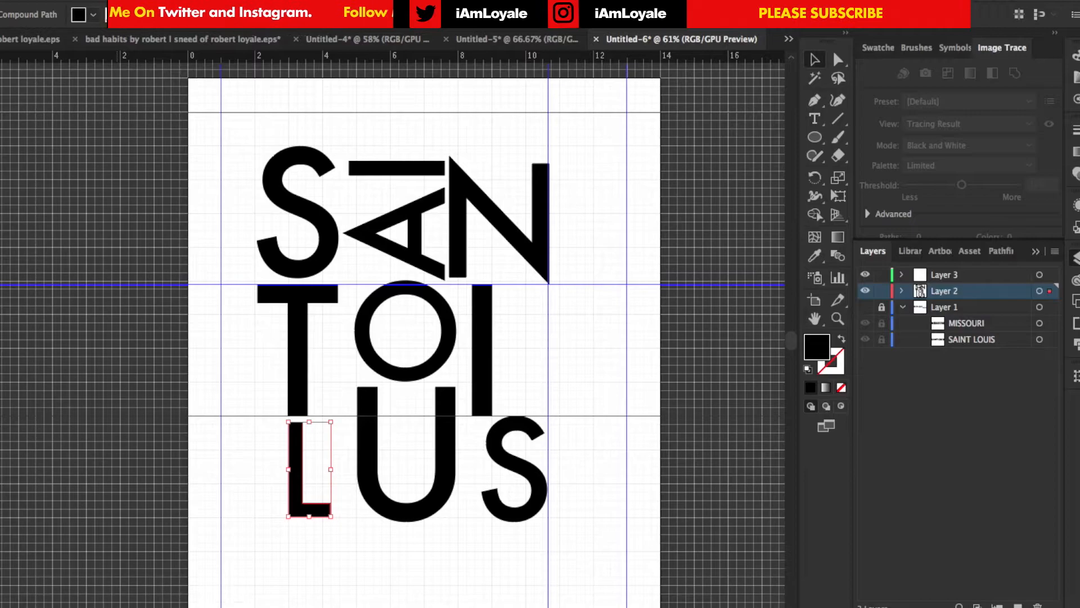
click(118, 15)
click(30, 41)
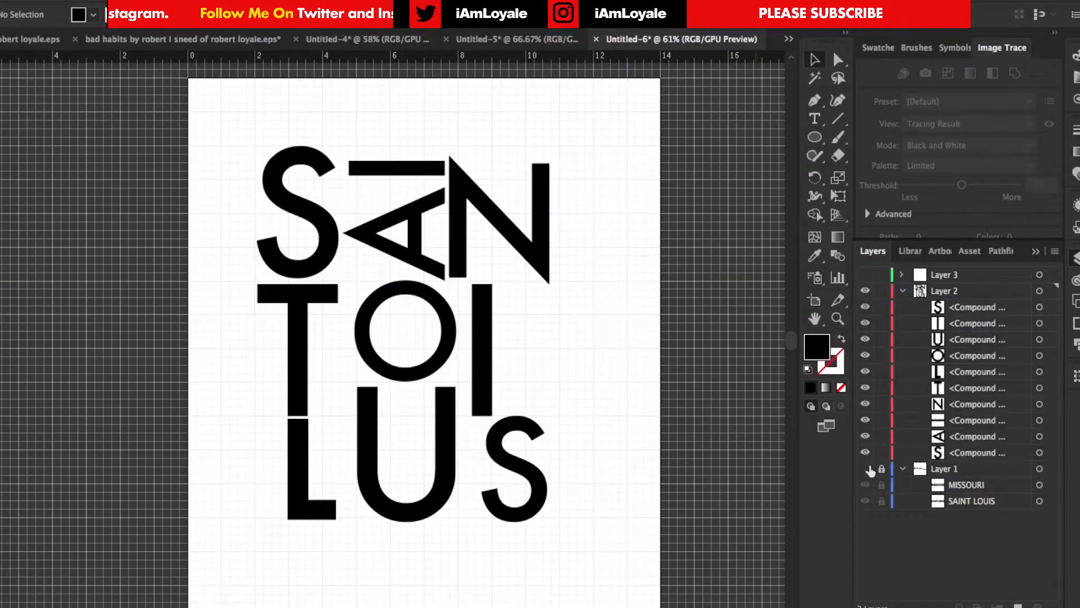
Hide Layer 2, show and unlock Layer 1, and move the MISSOURI text above SAINT LOUIS near the artboard's top.
click(866, 468)
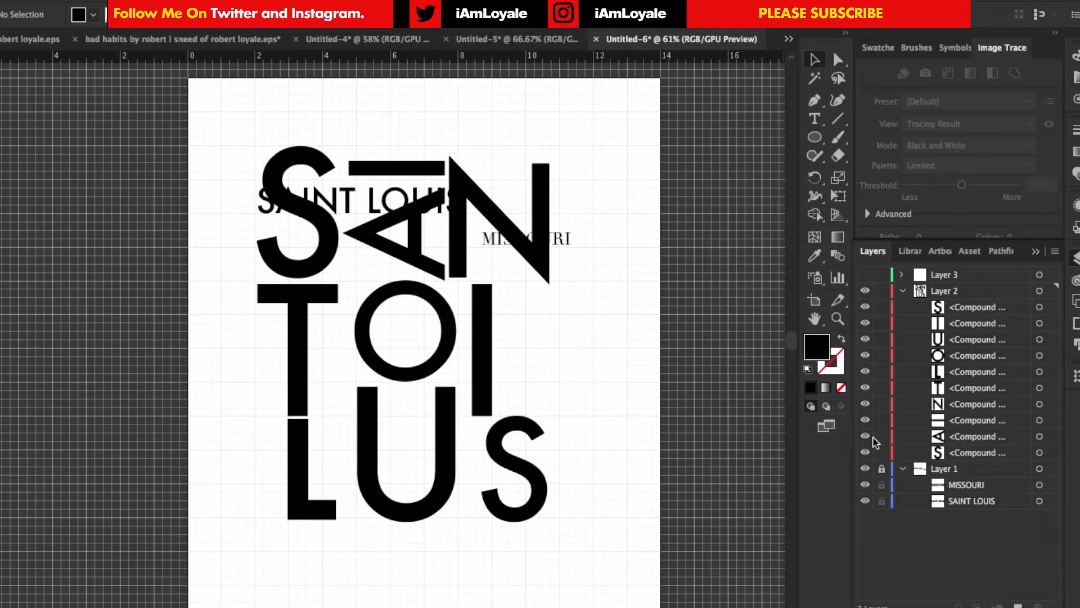
click(866, 469)
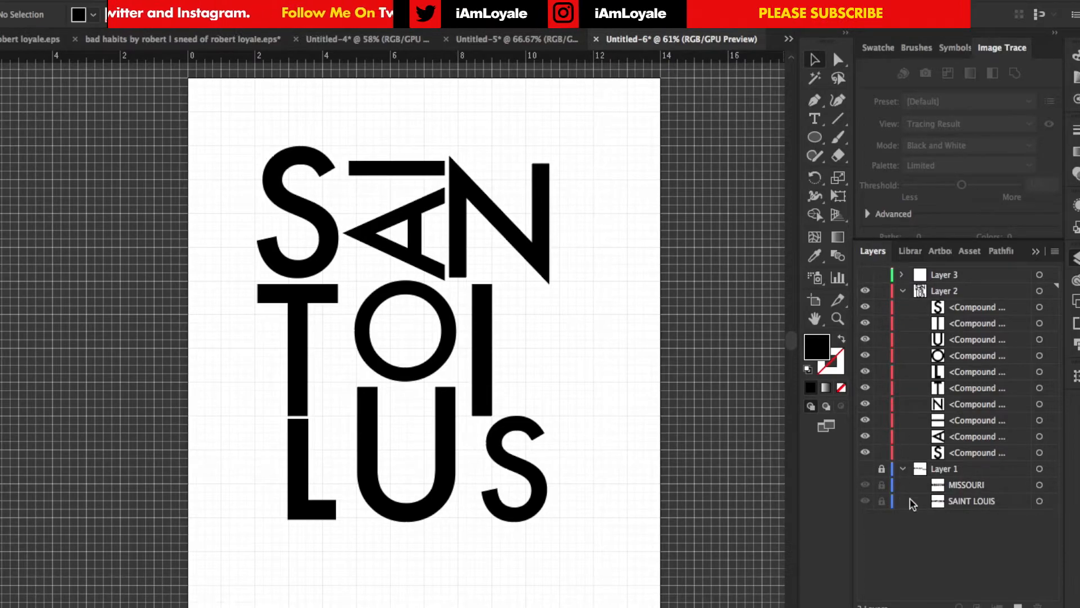
click(904, 291)
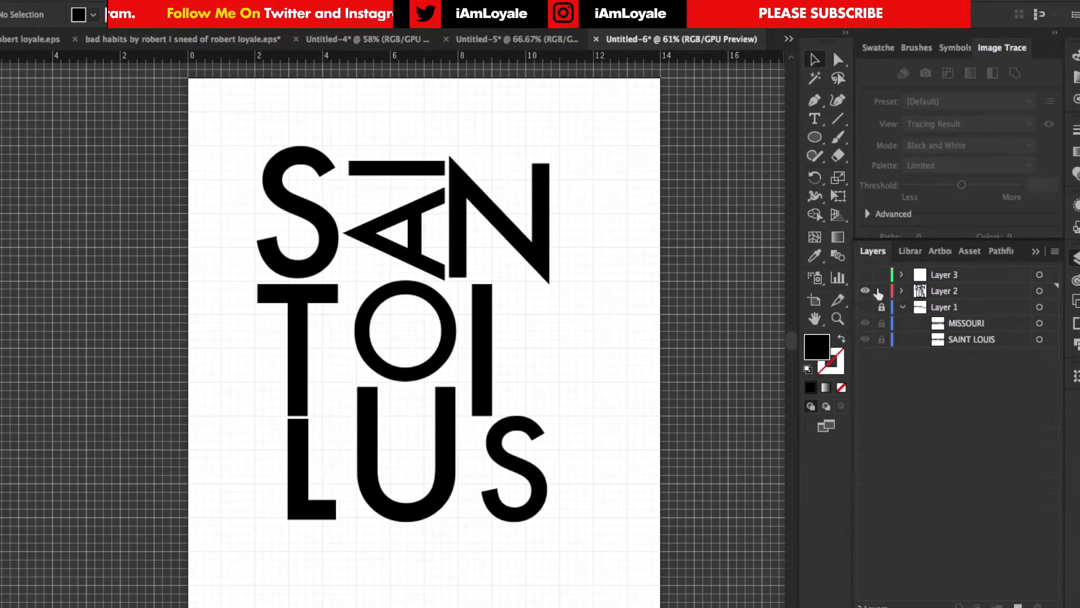
click(866, 291)
click(866, 307)
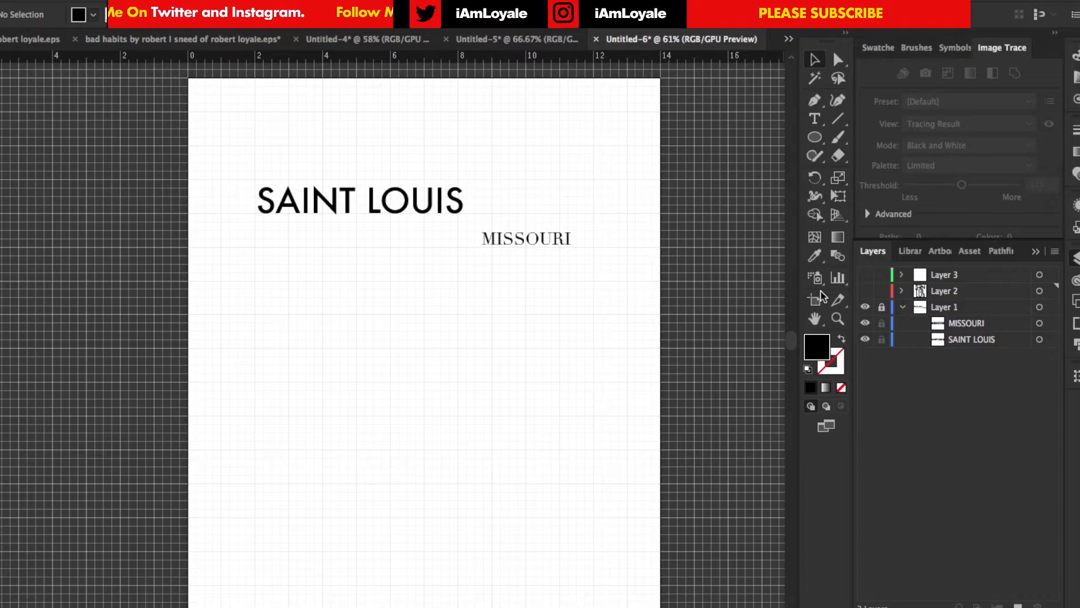
drag(558, 239, 570, 125)
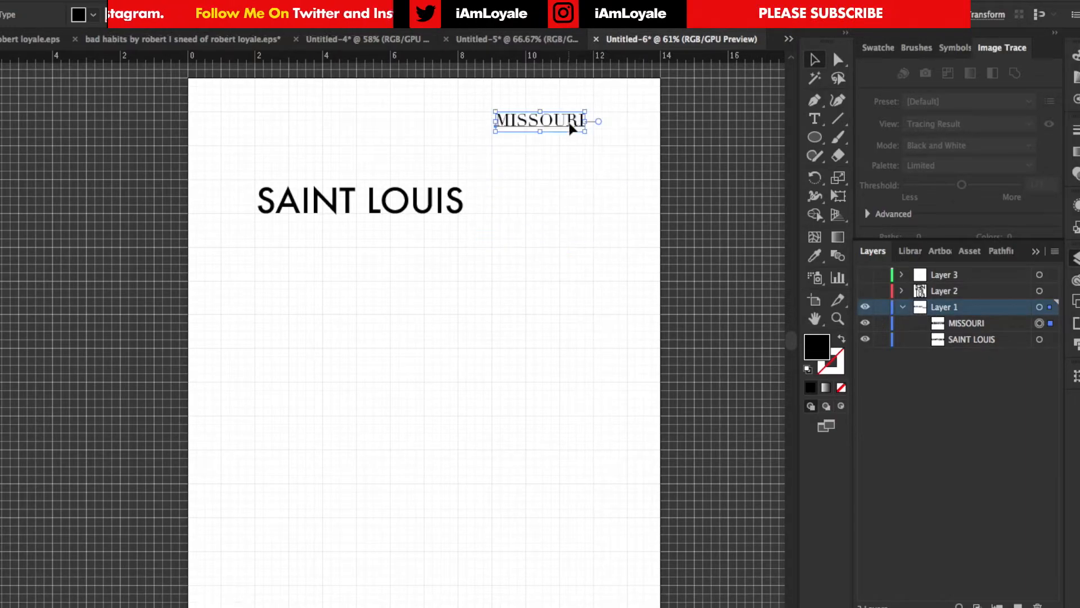
Move the MISSOURI text into a new layer above Layer 2, then show Layer 2 and hide Layer 1.
click(989, 294)
click(1018, 605)
drag(974, 345, 962, 293)
click(902, 324)
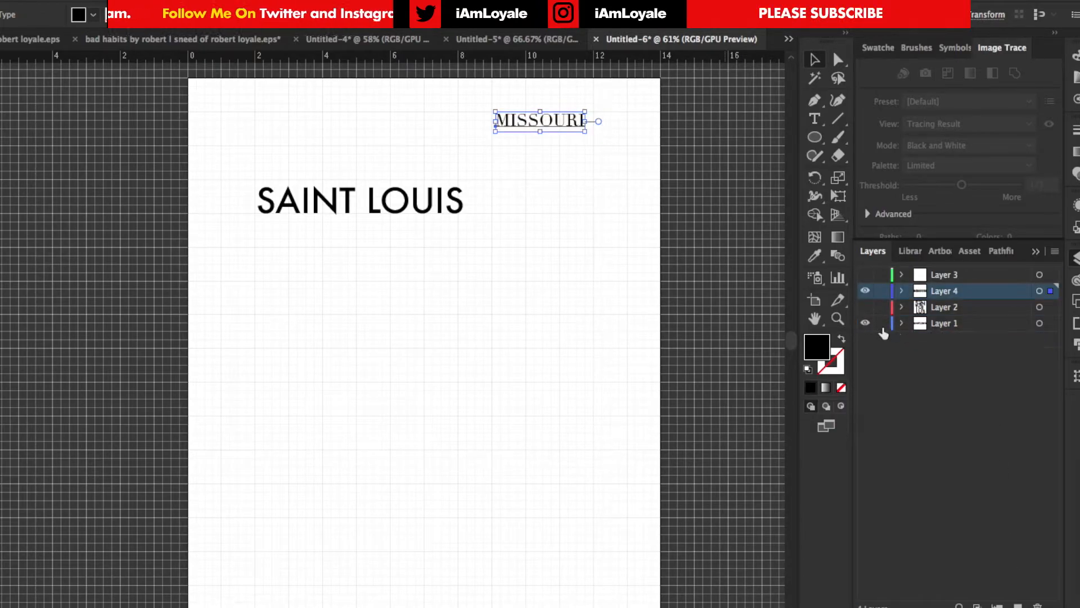
click(865, 306)
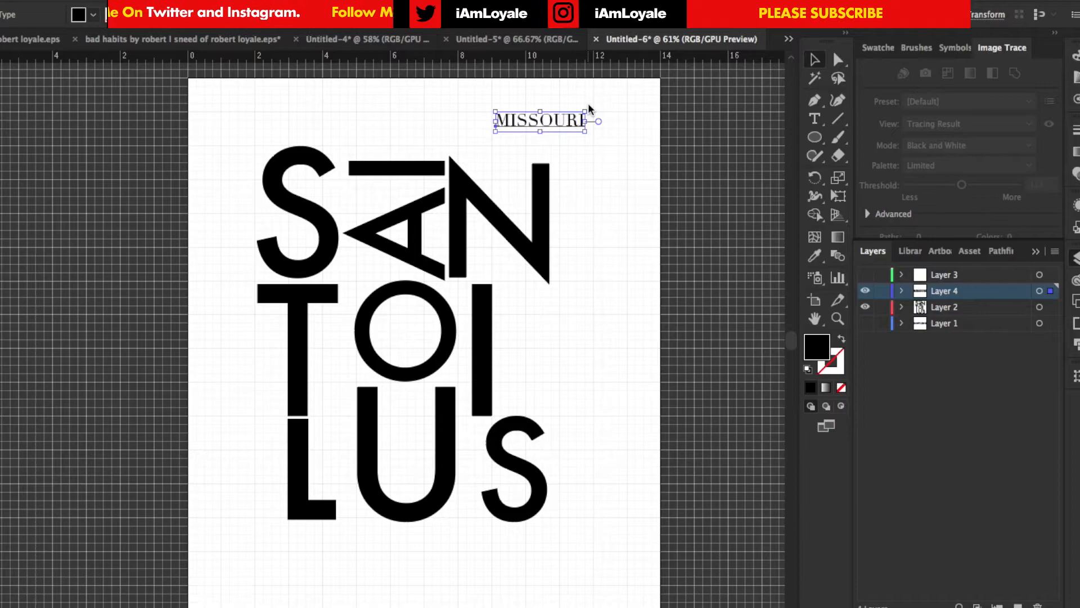
Rotate MISSOURI to read vertically, place it beside the lower I above the S, and change its font.
drag(589, 103, 510, 312)
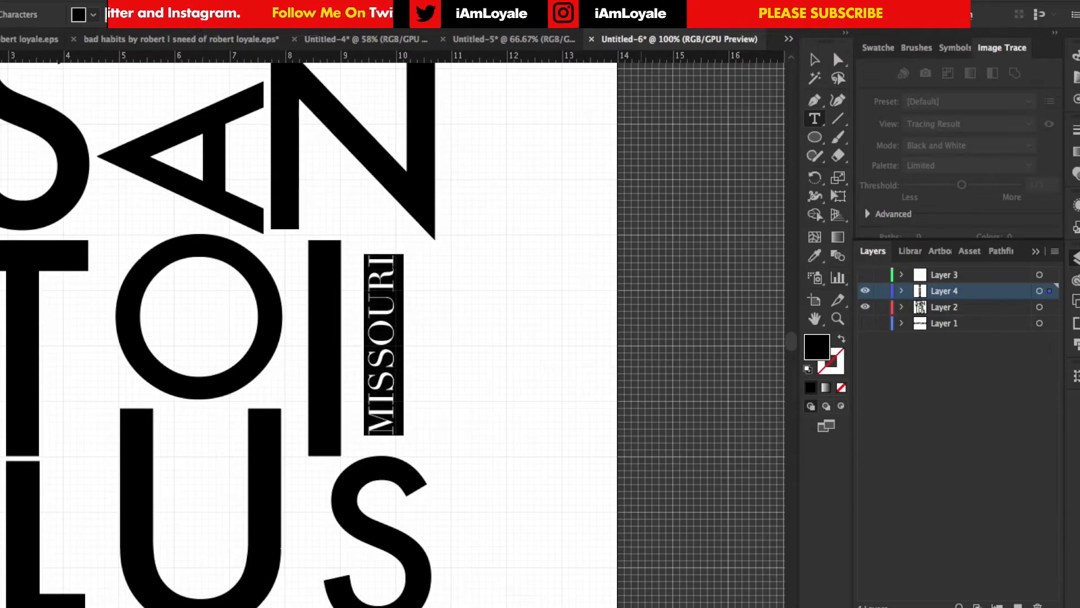
click(642, 14)
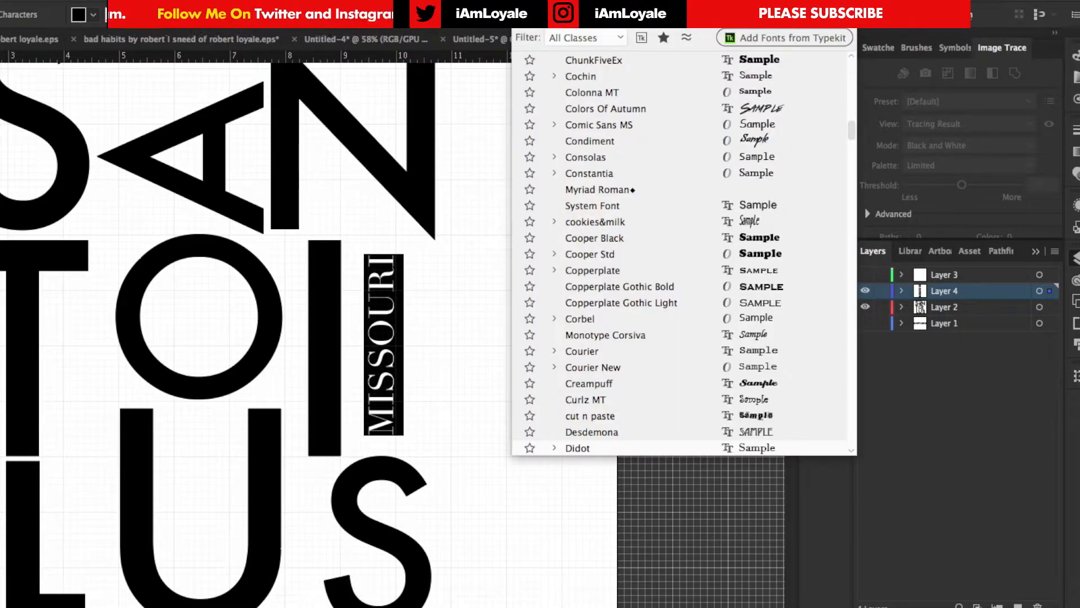
click(621, 37)
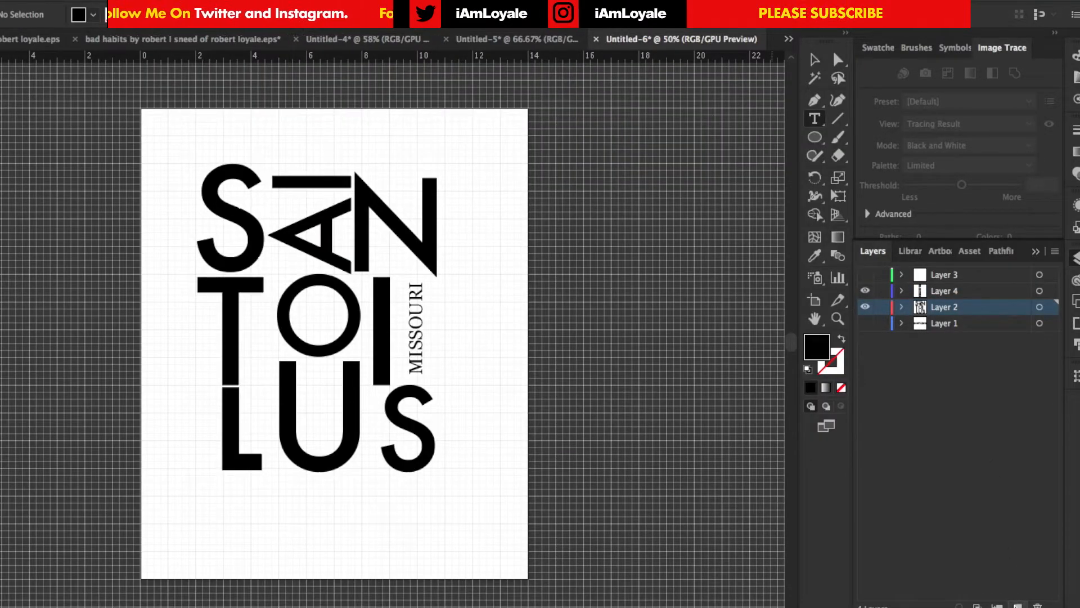
Create a new layer directly above Layer 2, then hide Layer 2 and Layer 4.
click(1017, 604)
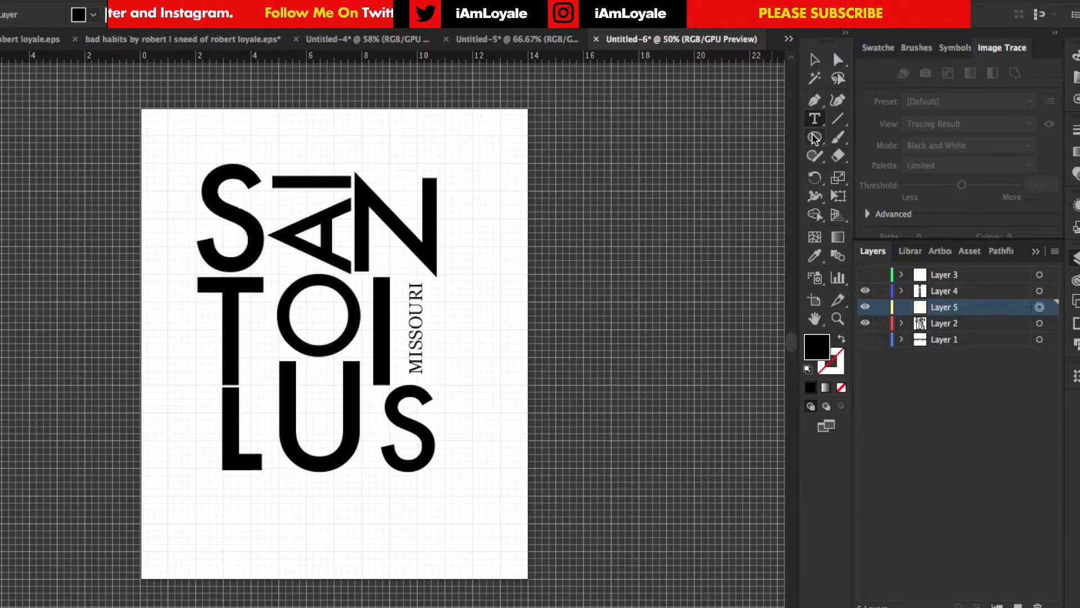
key(super+equal)
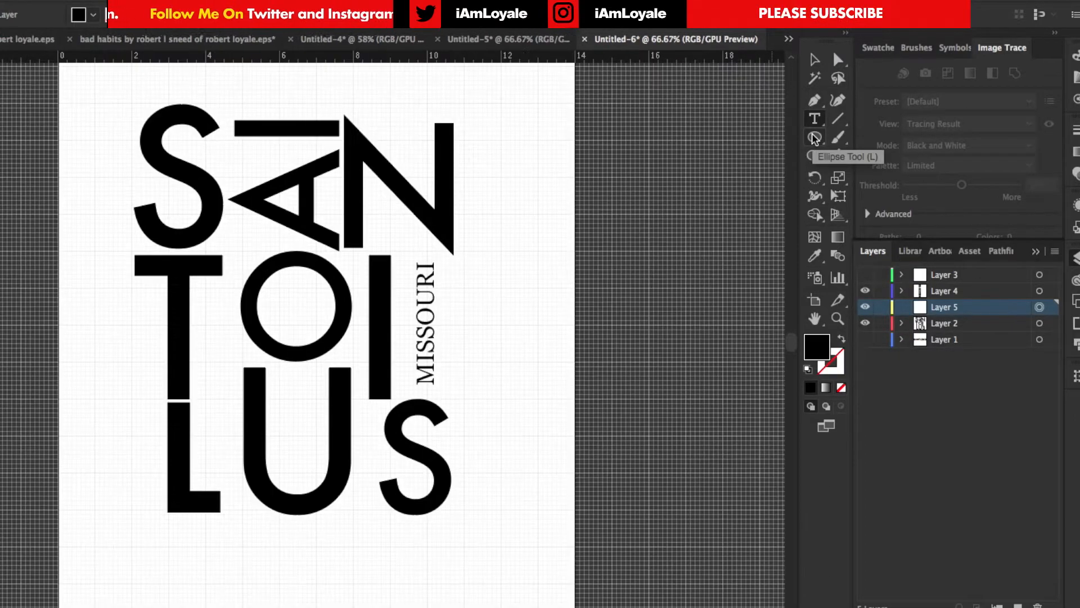
click(866, 324)
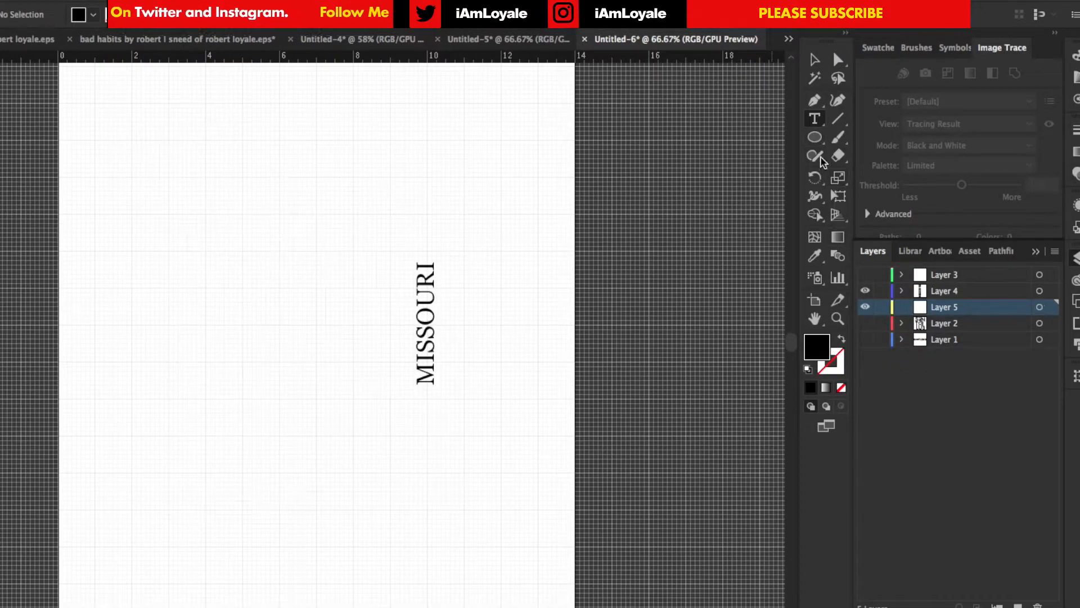
click(866, 291)
Draw a black square about 4 inches wide on Layer 5 with the Rectangle tool.
drag(815, 137, 845, 140)
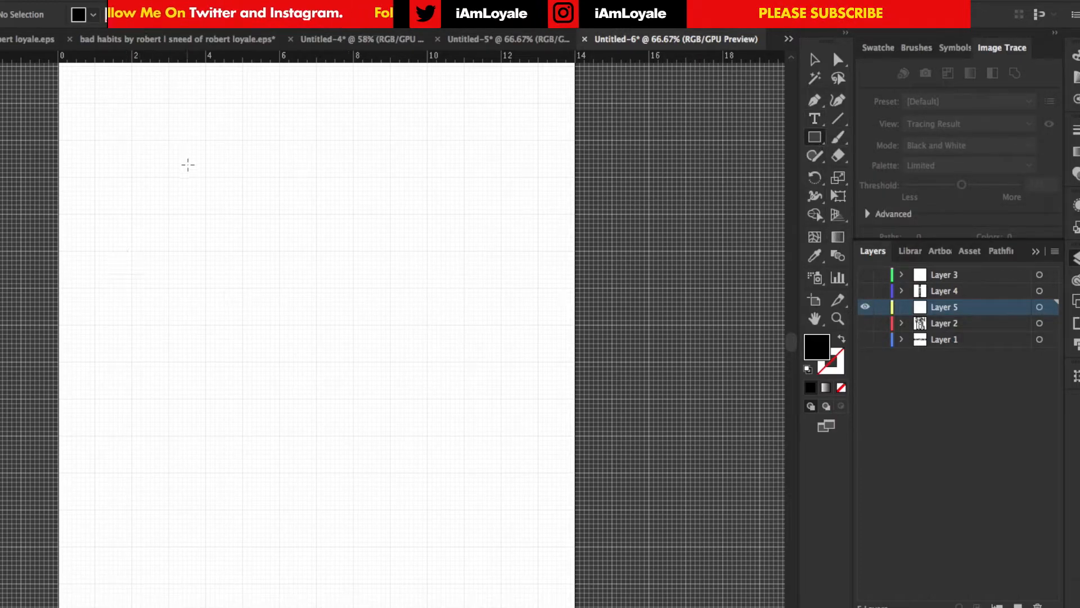
drag(206, 178, 352, 280)
key(super+equal)
key(super+equal)
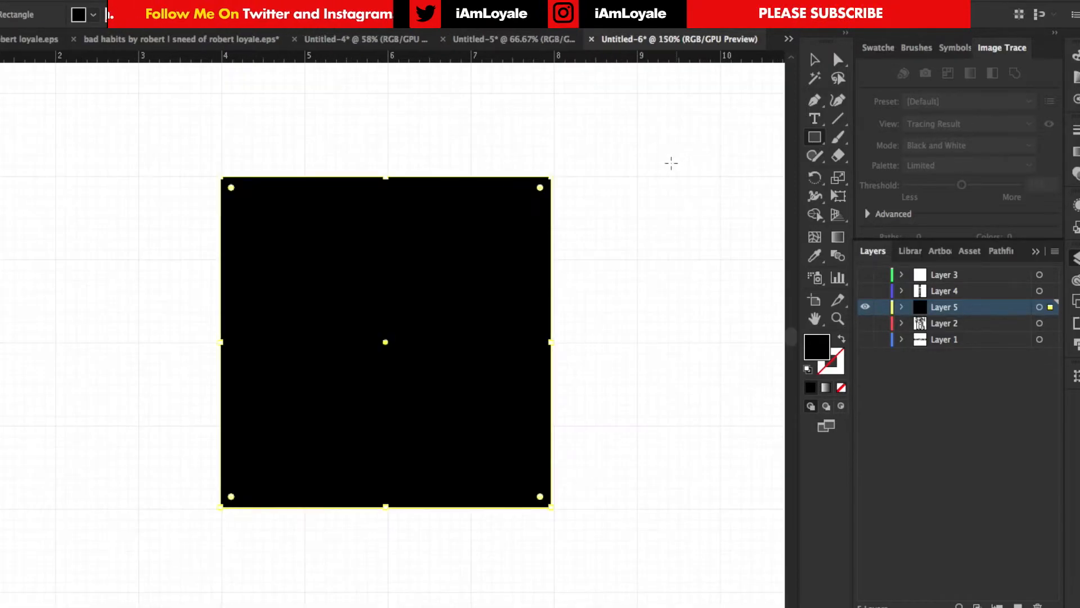
Draw a vertical bar about 0.5 by 4 inches beside the black square and fill it with medium gray.
drag(639, 176, 680, 507)
click(93, 15)
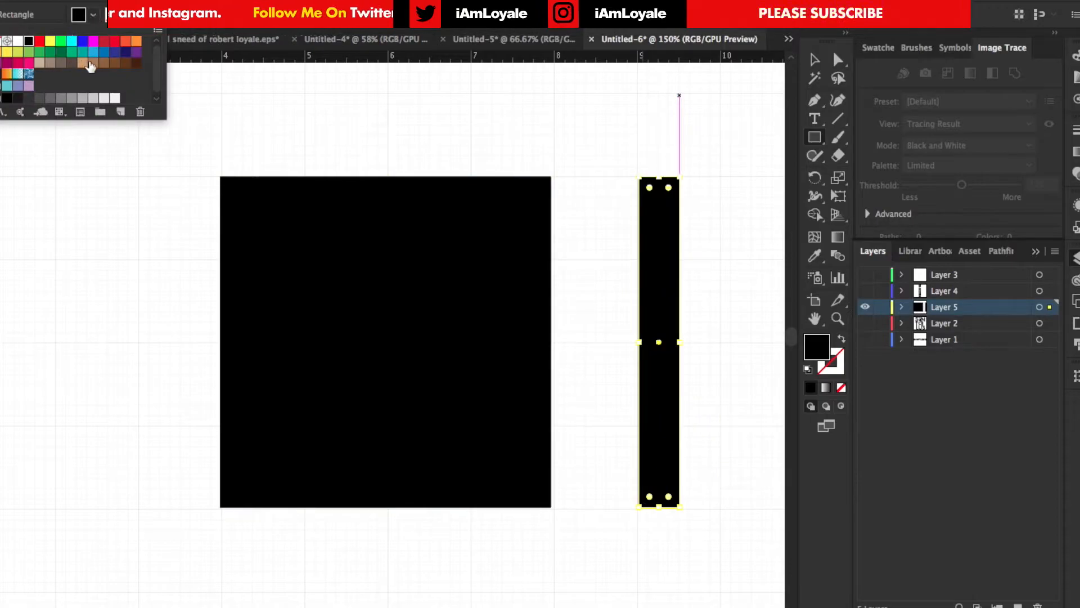
click(62, 99)
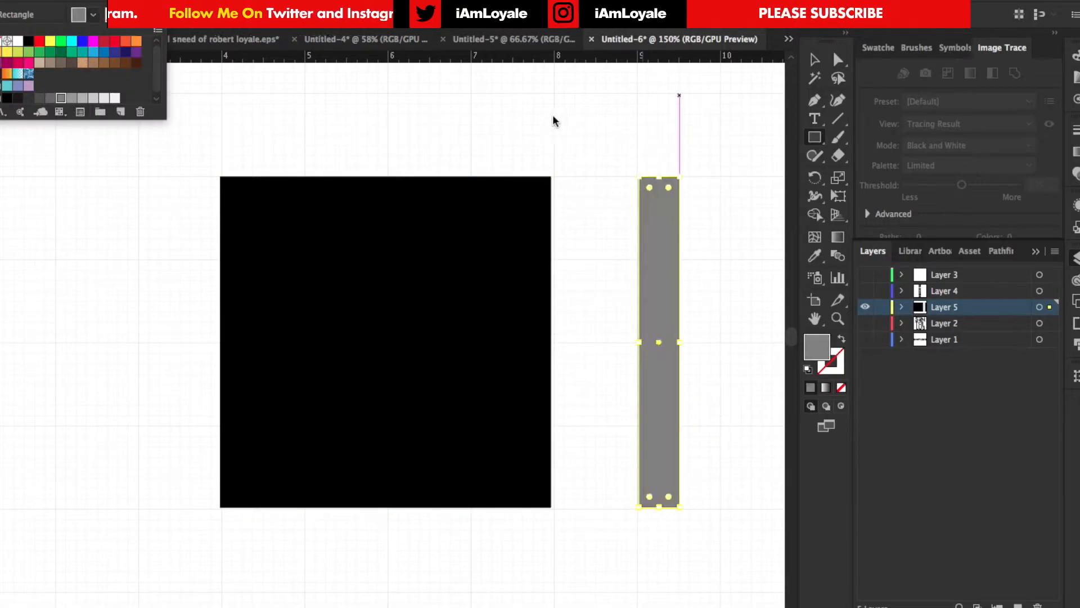
click(690, 102)
Move the gray bar onto the square, narrow it to about 0.25 inches, and repeat it across as evenly spaced stripes.
click(816, 60)
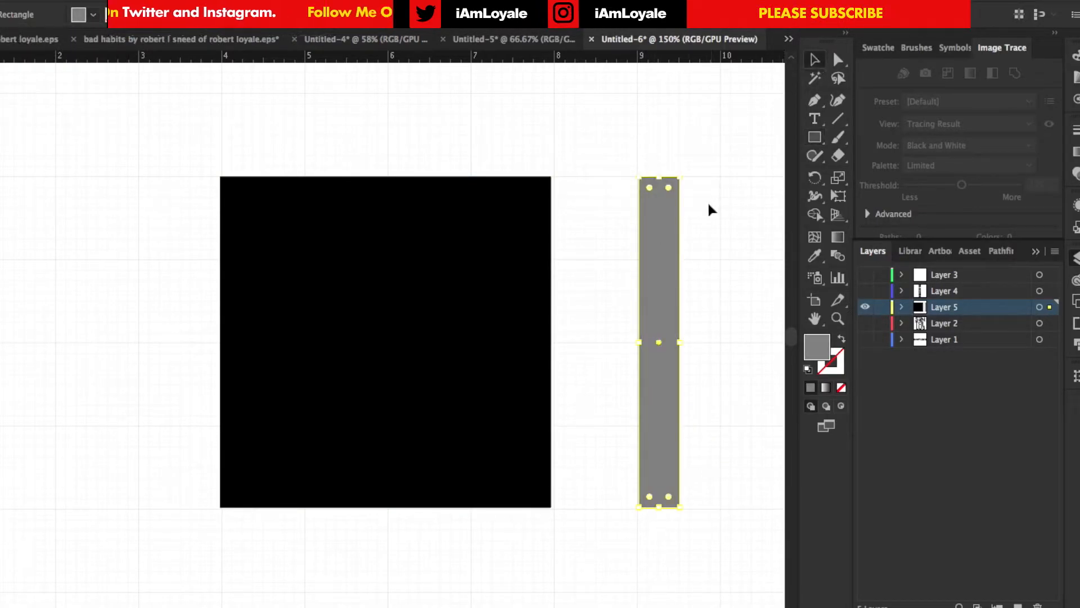
drag(668, 224, 290, 224)
drag(302, 342, 283, 342)
mouse_move(272, 255)
mouse_down()
mouse_move(251, 255)
mouse_move(289, 259)
mouse_up()
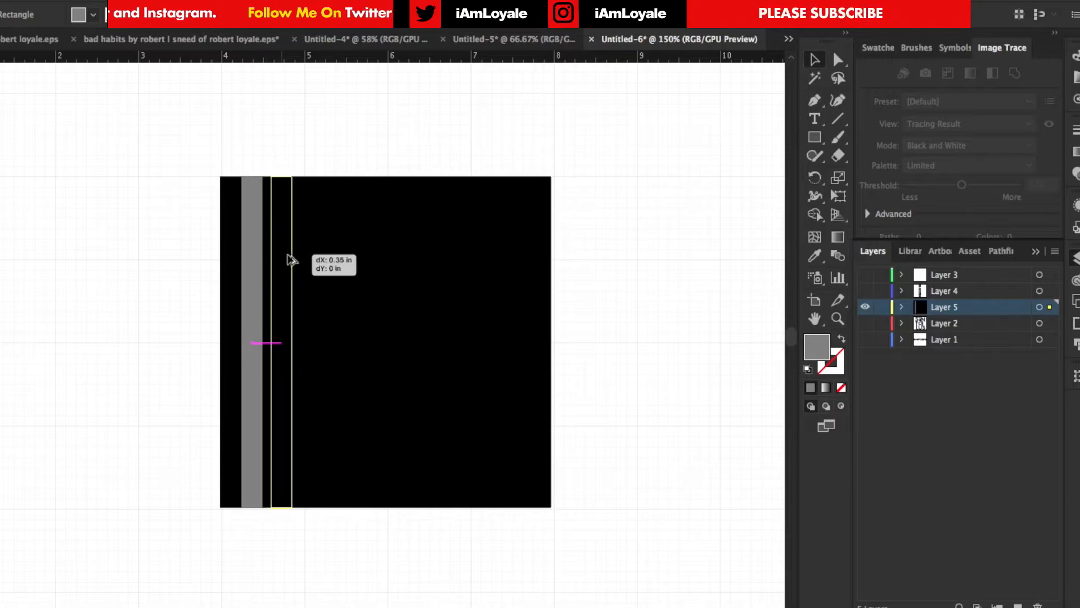
drag(289, 259, 298, 259)
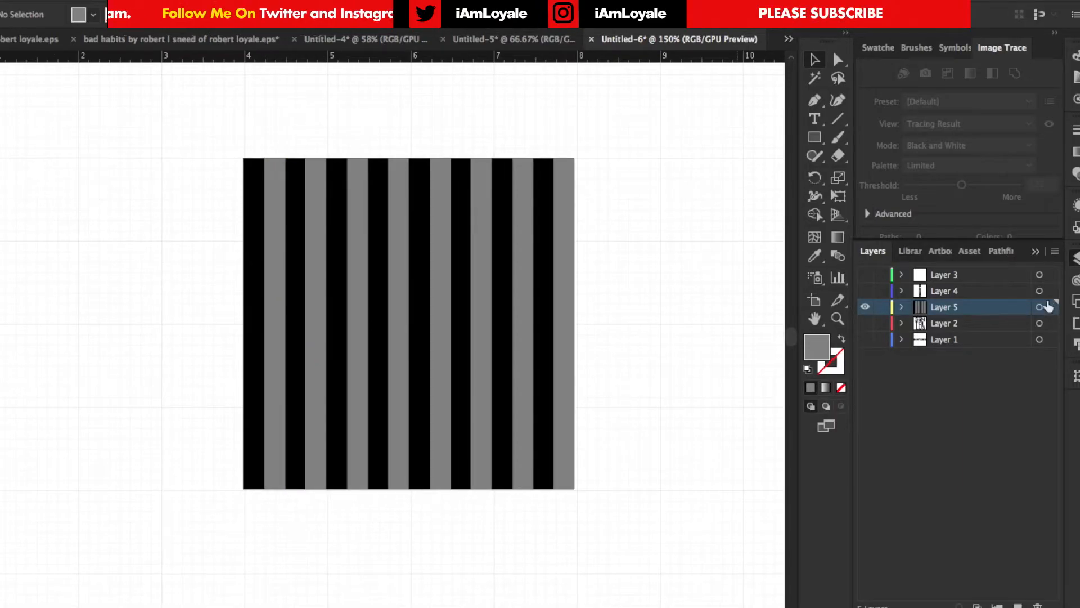
Cut the gray bars out of the black square with Shape Builder, then hide Layer 5 and show Layer 2.
click(1041, 307)
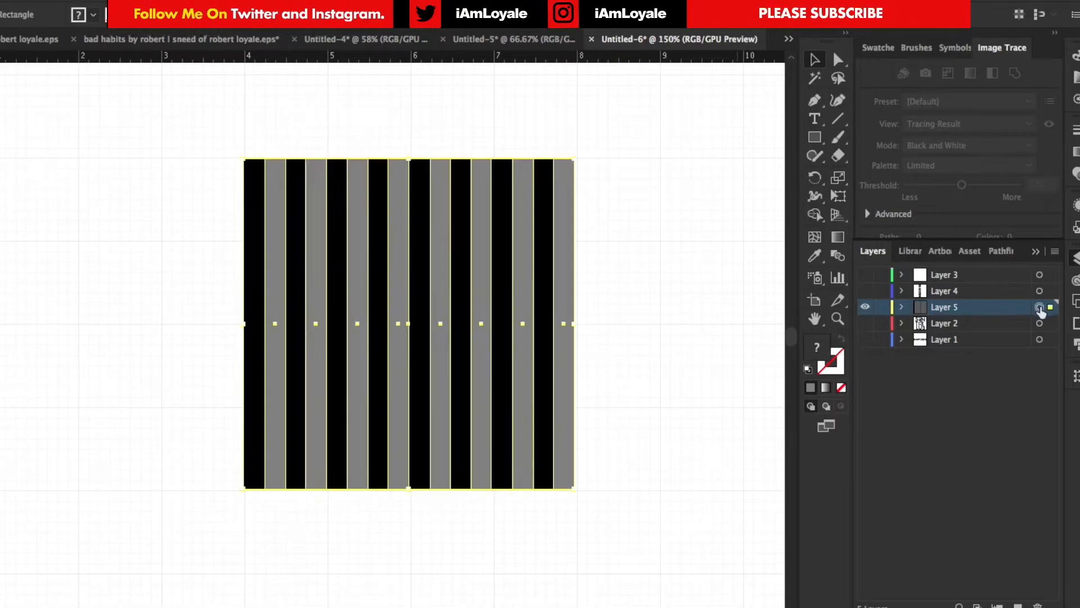
click(815, 215)
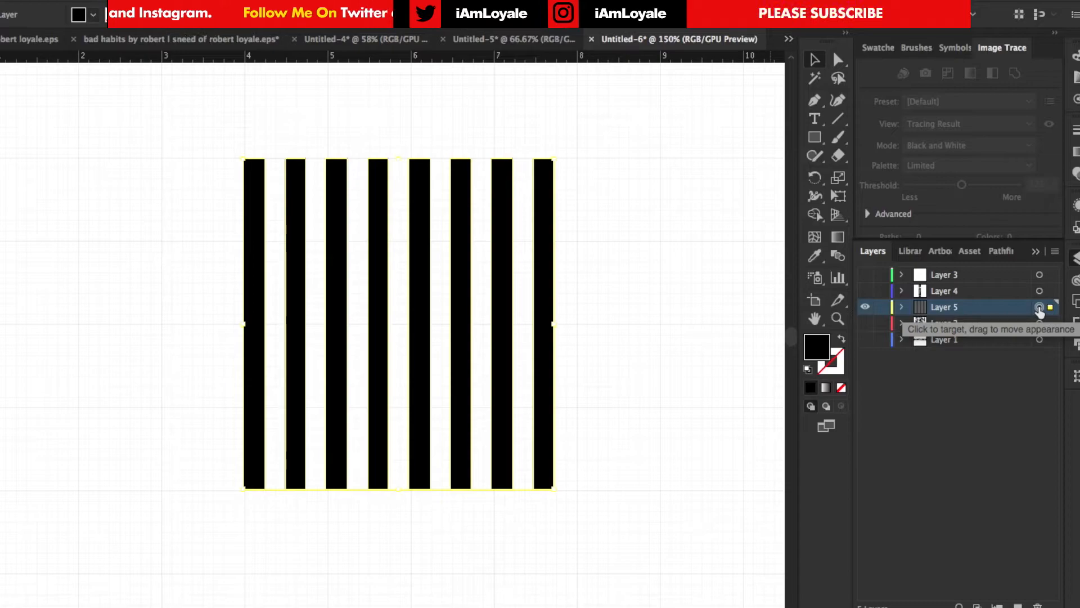
click(865, 307)
click(866, 323)
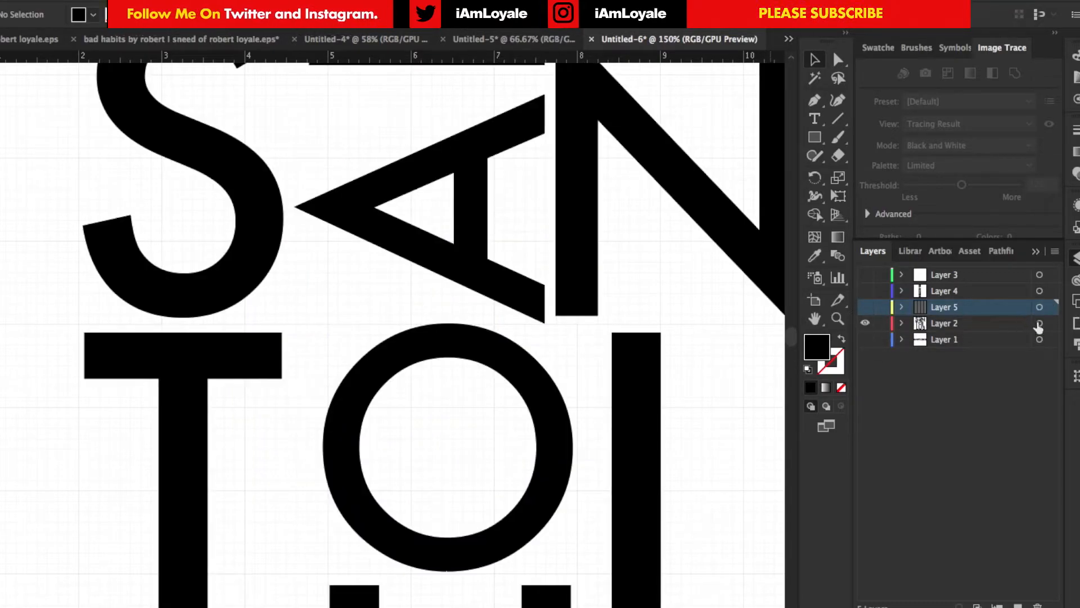
Create a new layer directly above Layer 2 and paste the copied black stripes onto it.
click(1012, 323)
click(1017, 604)
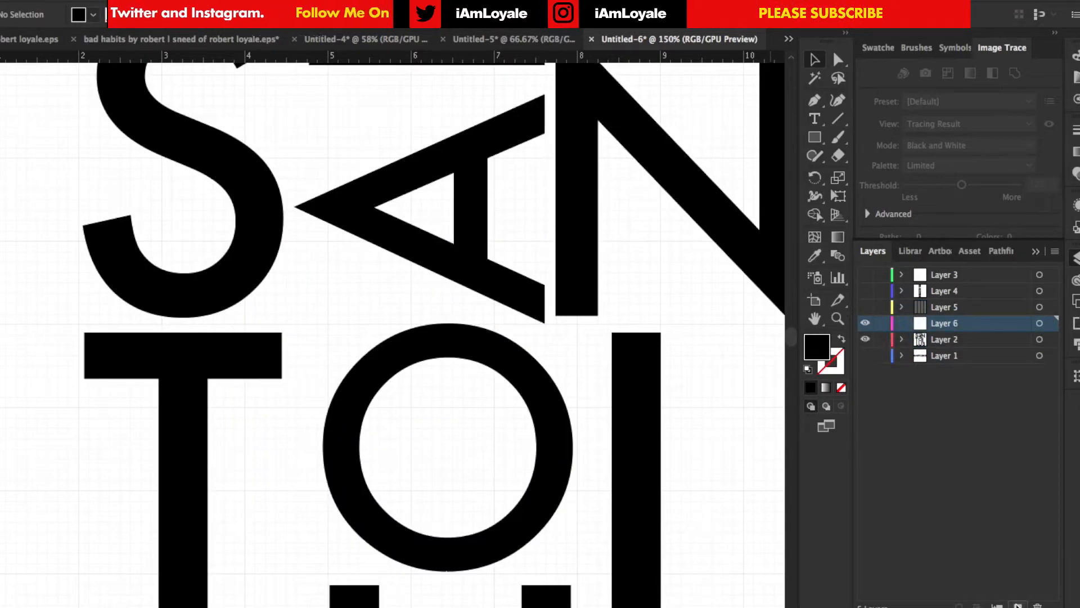
key(super+minus)
key(super+minus)
click(1040, 324)
key(super+v)
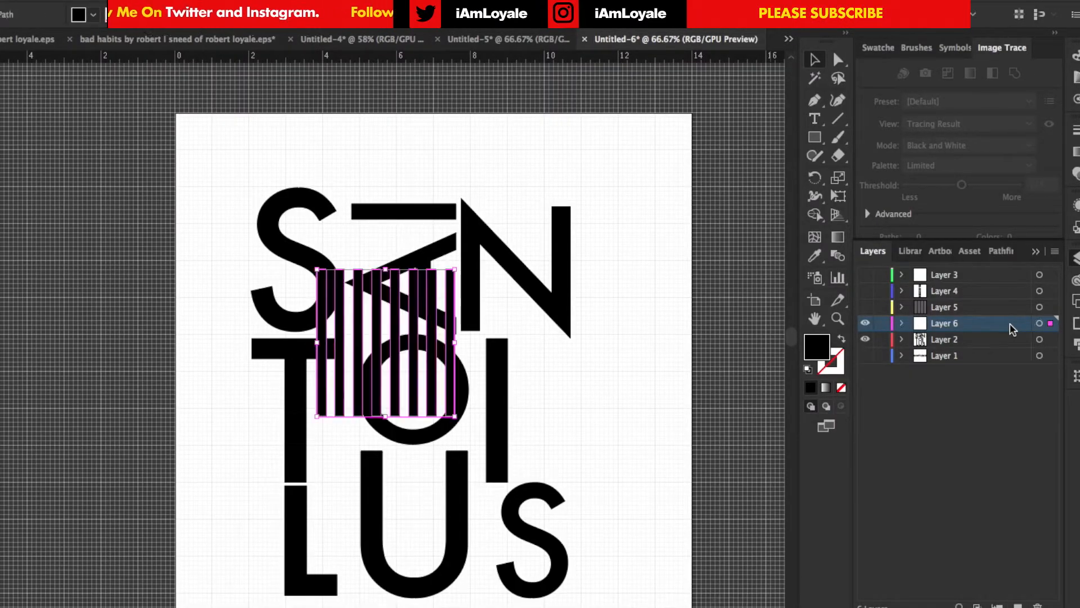
Rotate the pasted stripes about 50 degrees clockwise and move them over the upper part of the first S.
drag(461, 265, 478, 345)
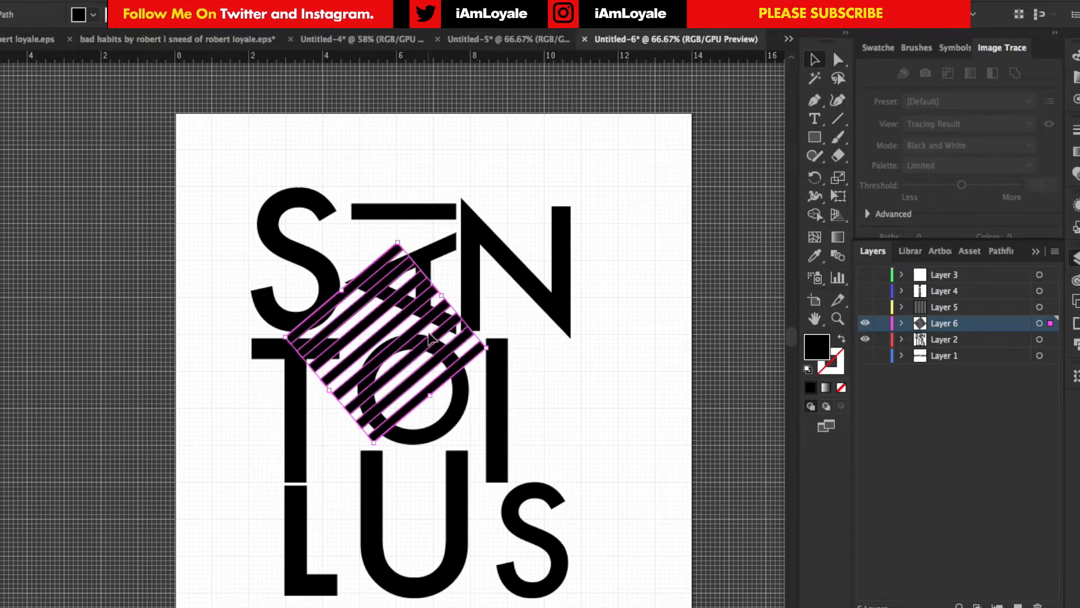
shift+click(374, 290)
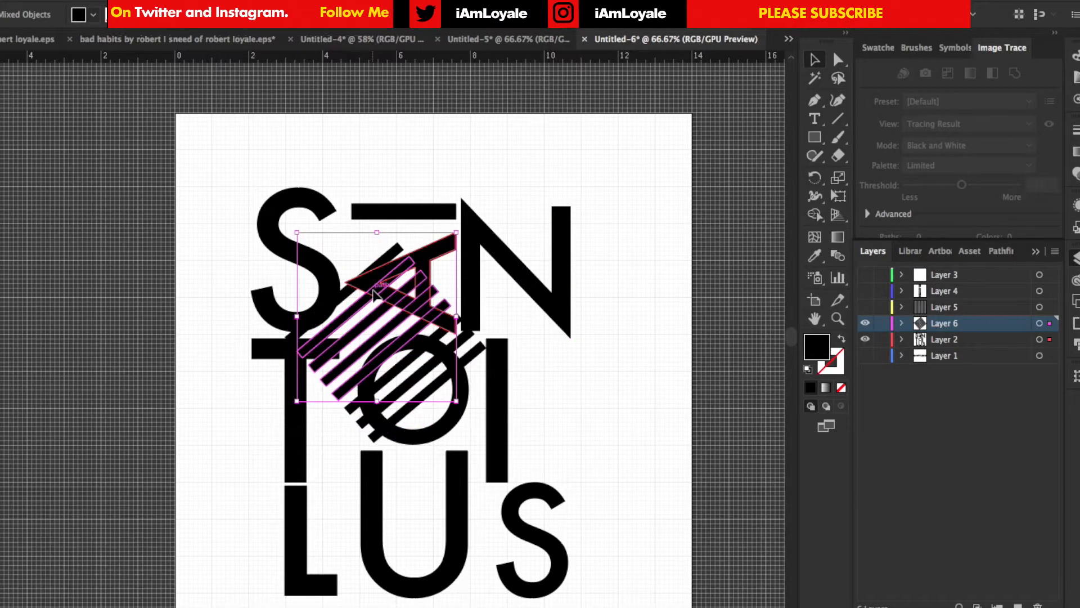
click(1040, 323)
drag(473, 355, 358, 245)
Select all the artwork and use Shape Builder to carve the diagonal stripe pattern into the first S.
key(ctrl+a)
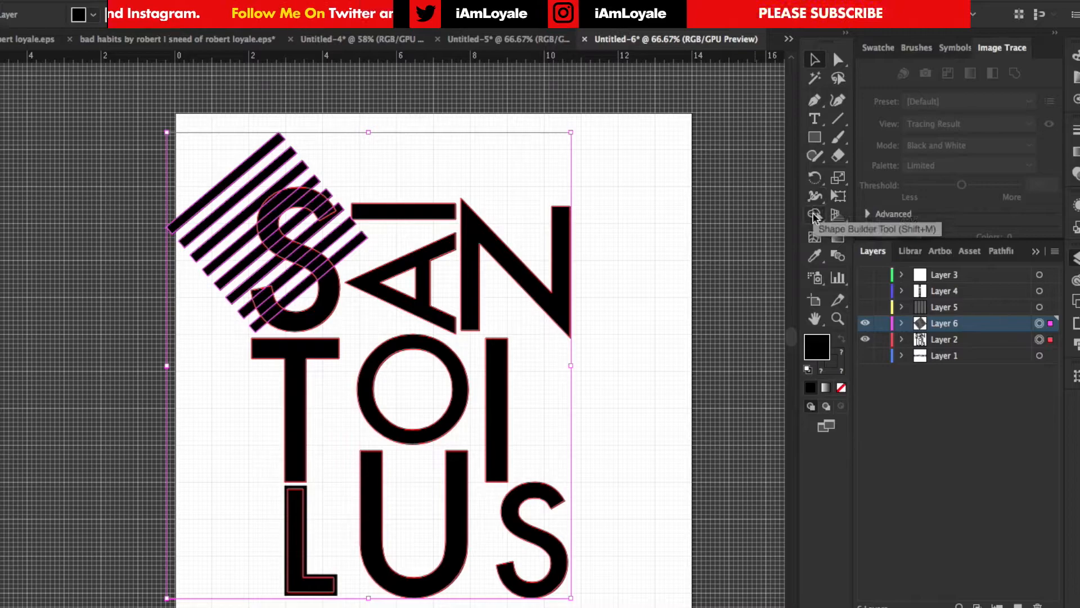
click(814, 215)
key(ctrl+equal)
key(ctrl+equal)
key(ctrl+equal)
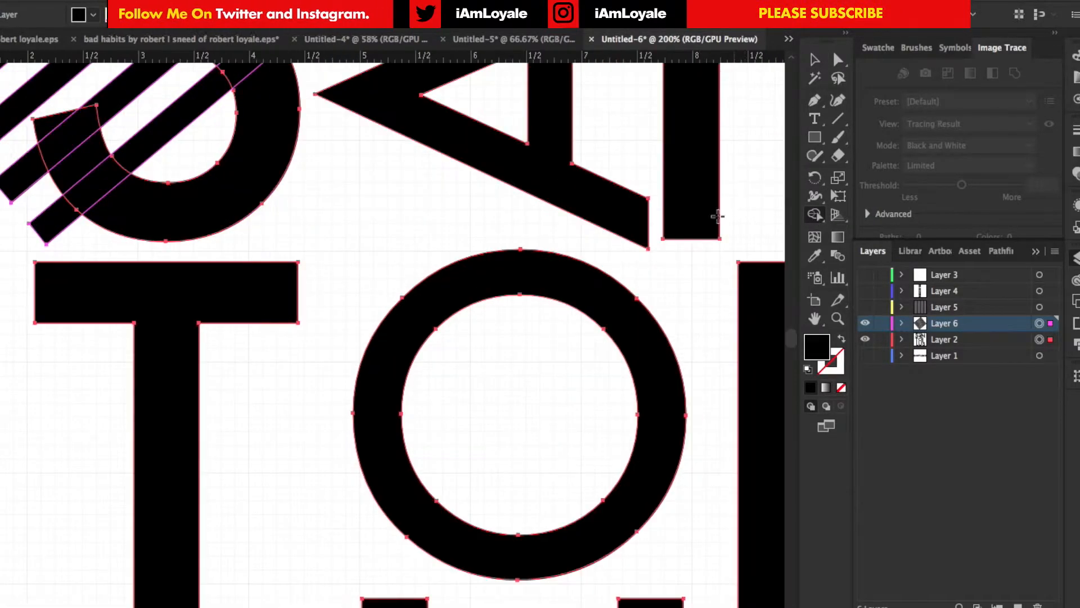
scroll(351, 246, up, 3)
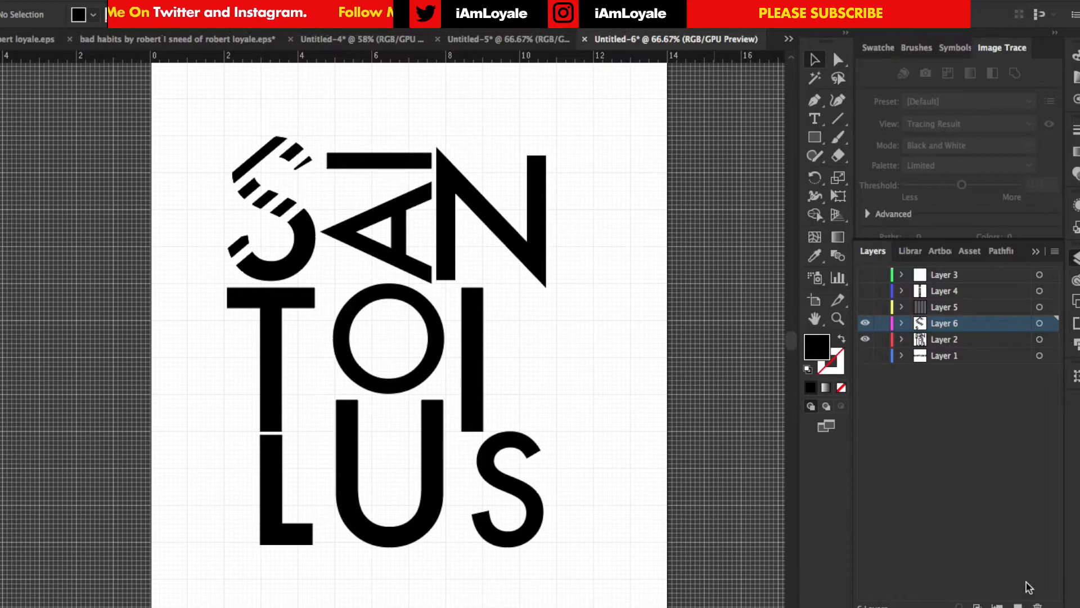
Place a 45-degree copy of the stripes on a new layer across the N, A, O and I, and select all artwork for Shape Builder.
click(1018, 604)
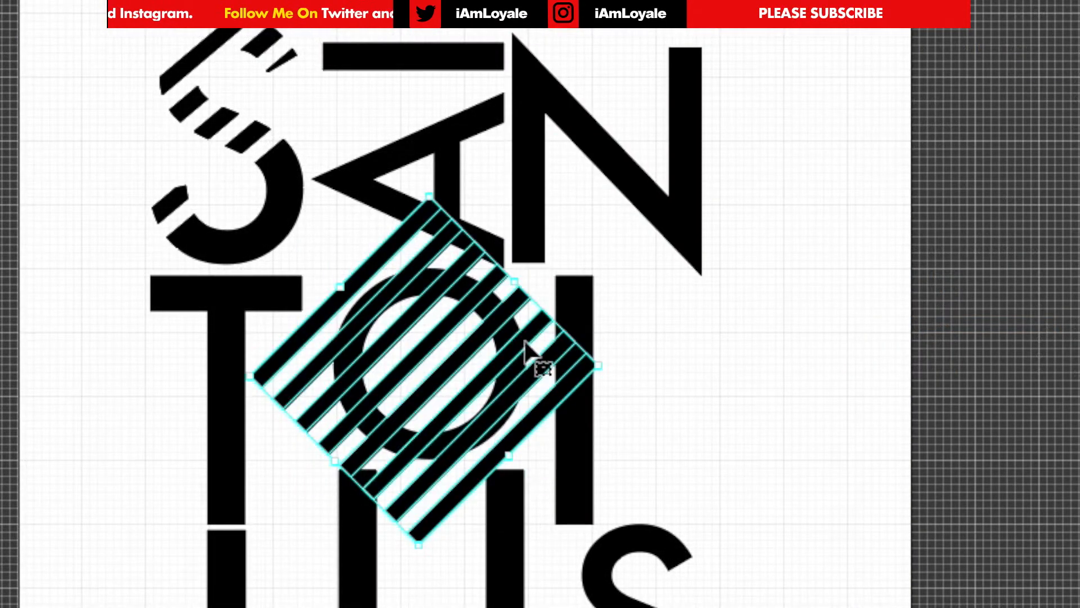
drag(525, 340, 677, 213)
key(ctrl+plus)
key(ctrl+plus)
drag(909, 99, 805, 243)
drag(805, 244, 776, 281)
key(ctrl+a)
key(shift+m)
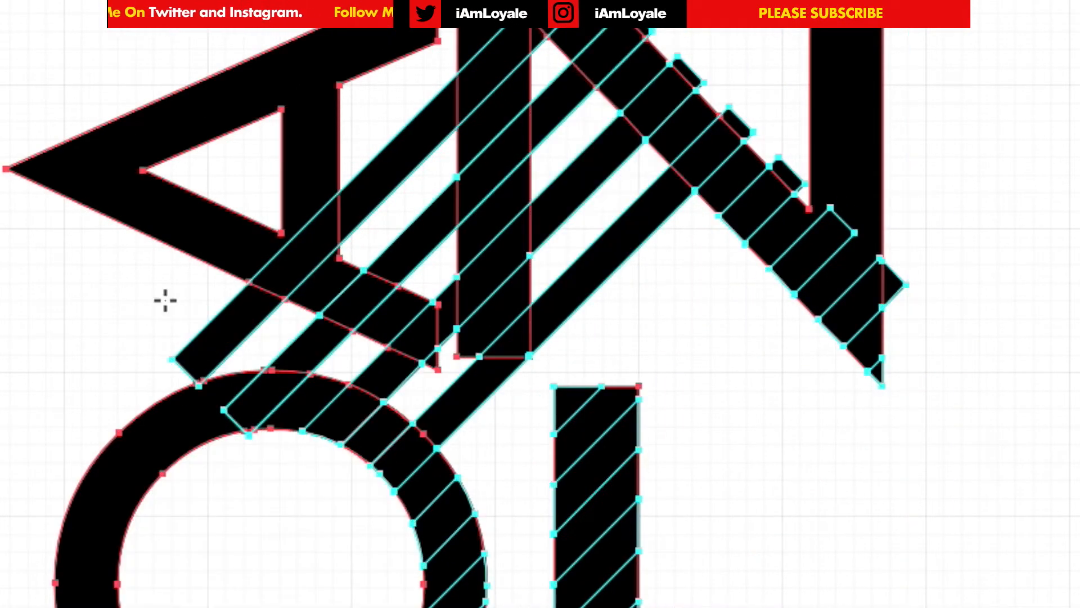
Try to remove the stripe segments crossing the A, N, O and I with Shape Builder.
alt+click(236, 331)
alt+click(397, 160)
alt+click(298, 255)
alt+click(360, 301)
alt+click(493, 166)
alt+click(687, 73)
alt+click(738, 121)
alt+click(788, 175)
alt+click(645, 76)
alt+click(813, 252)
alt+click(597, 431)
alt+click(598, 517)
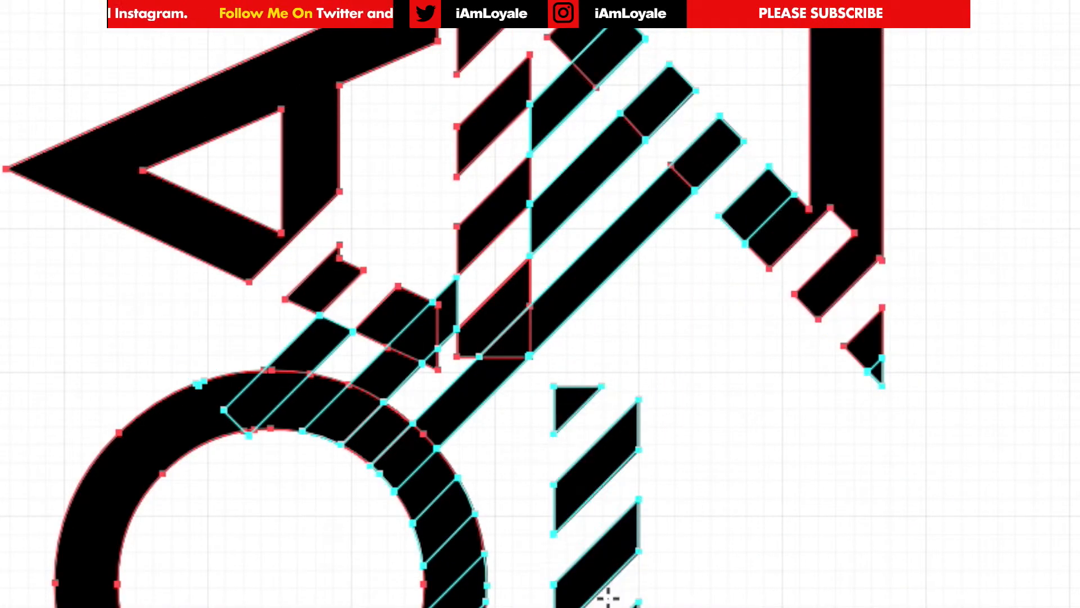
alt+click(378, 435)
alt+click(444, 521)
Undo the stripe segment removals on the A, N, O and I.
click(889, 192)
key(ctrl+z)
key(ctrl+z)
key(ctrl+z)
key(ctrl+z)
key(ctrl+z)
key(ctrl+z)
key(ctrl+z)
key(ctrl+z)
Remove the gaps between the stripes from the A, N, O and I and delete the stray ends with Shape Builder.
alt+click(597, 329)
alt+click(444, 281)
alt+click(504, 311)
alt+click(606, 214)
alt+click(607, 71)
alt+click(871, 198)
alt+click(556, 510)
alt+click(709, 515)
scroll(842, 532, down, 3)
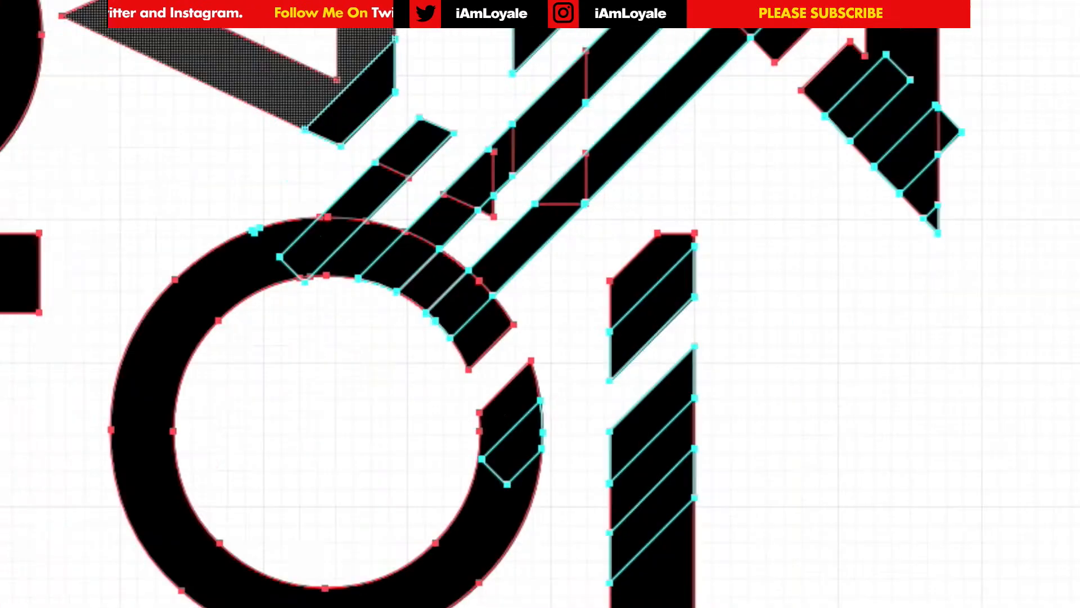
alt+click(653, 466)
scroll(822, 64, up, 1)
alt+click(985, 153)
alt+click(377, 259)
Paste another copy of the stripes on its own layer, rotate it diagonally and move it over the foot of the L.
scroll(563, 266, down, 3)
click(988, 145)
key(ctrl+v)
drag(548, 238, 605, 371)
drag(424, 216, 232, 598)
Carve diagonal stripes into the foot of the L with Shape Builder and remove the excess stripe pieces around it.
shift+click(226, 568)
key(ctrl+equal)
key(ctrl+equal)
key(ctrl+equal)
key(ctrl+equal)
key(shift+m)
mouse_move(746, 607)
alt+mouse_down()
mouse_move(370, 440)
mouse_move(84, 73)
alt+mouse_up()
scroll(168, 281, up, 8)
alt+drag(194, 599, 369, 448)
alt+drag(163, 450, 239, 379)
key(ctrl+z)
key(ctrl+z)
key(ctrl+shift+z)
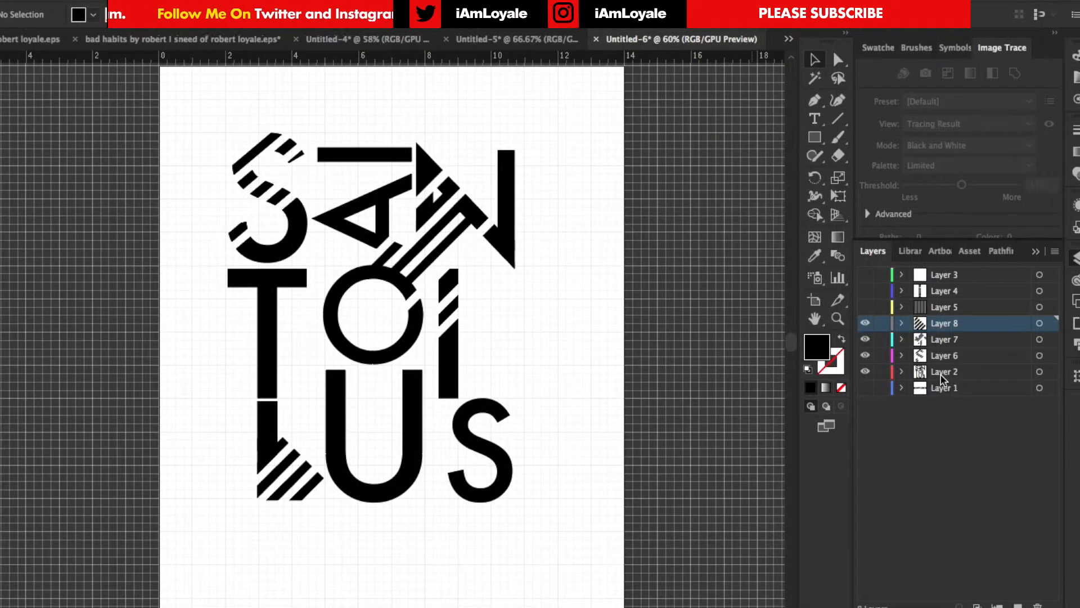
Add a new layer above Layer 1 and draw a light gray rectangle about 2.6 by 4.9 inches behind the first S.
click(944, 387)
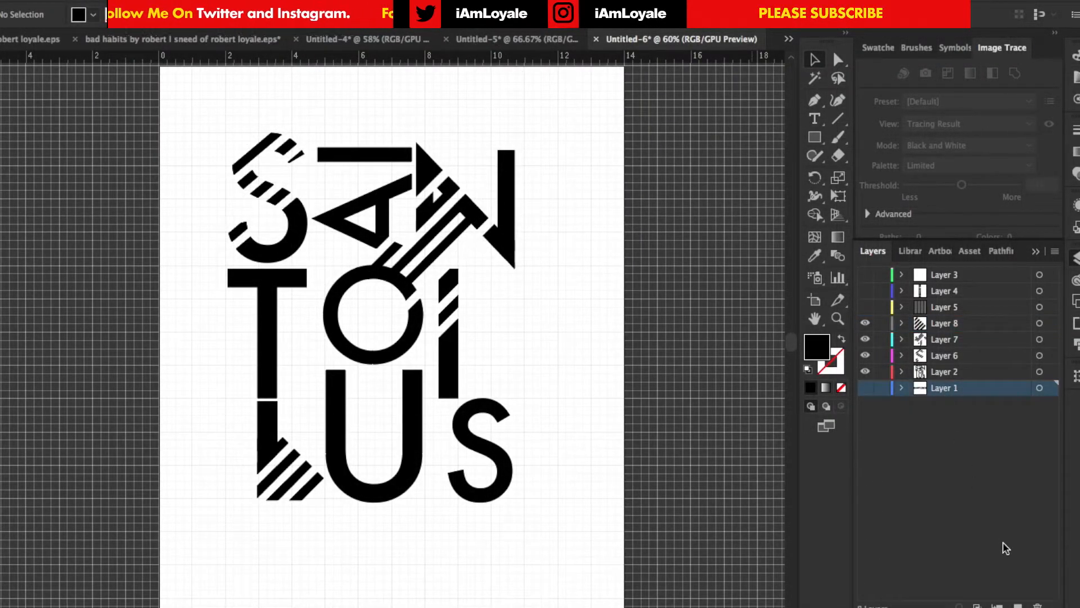
click(1018, 605)
click(815, 137)
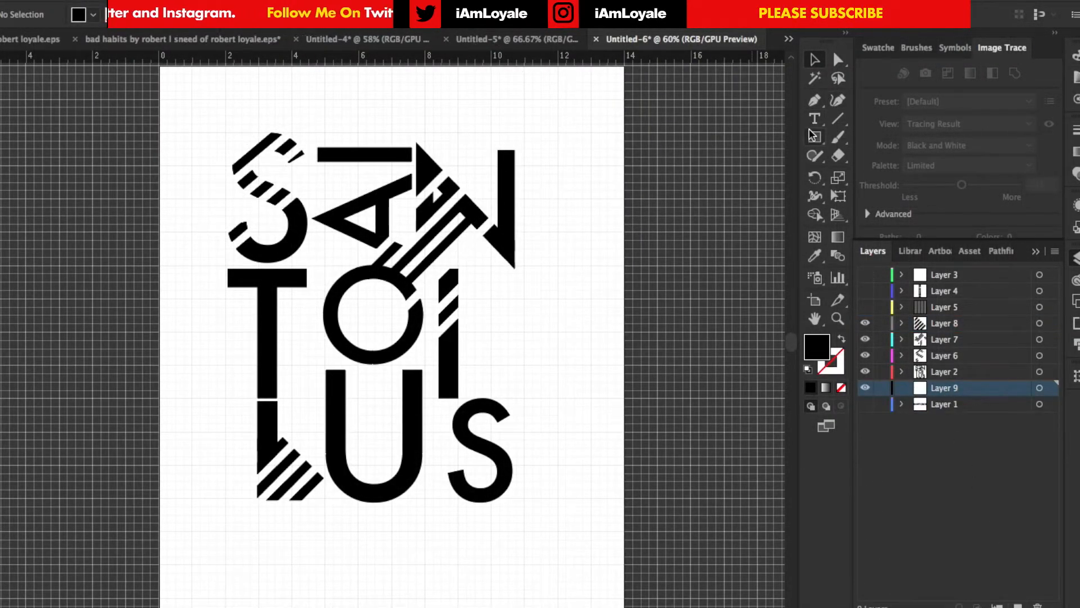
drag(226, 102, 312, 267)
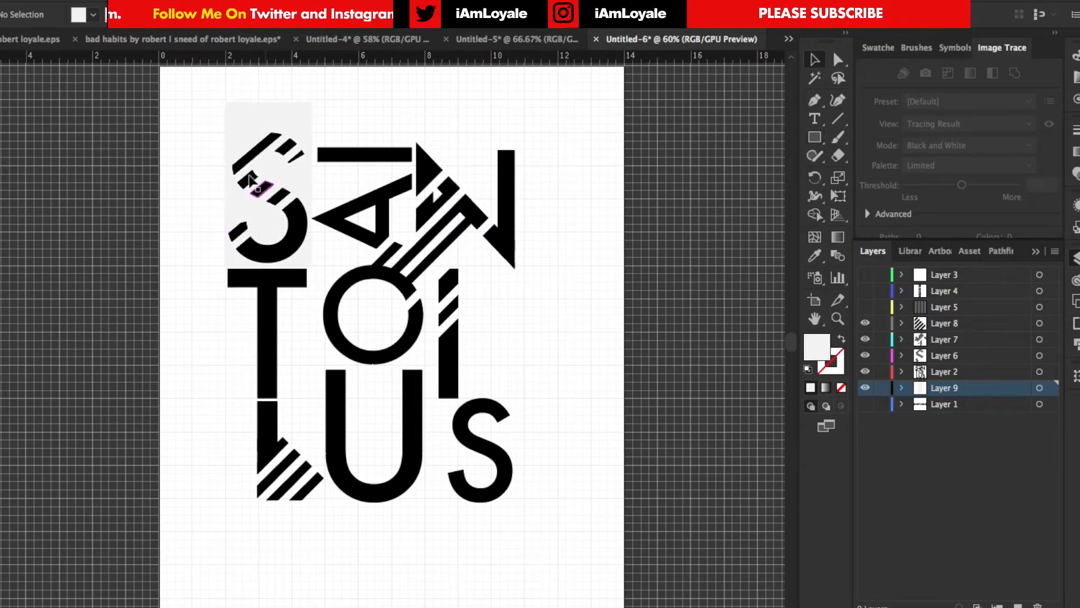
key(v)
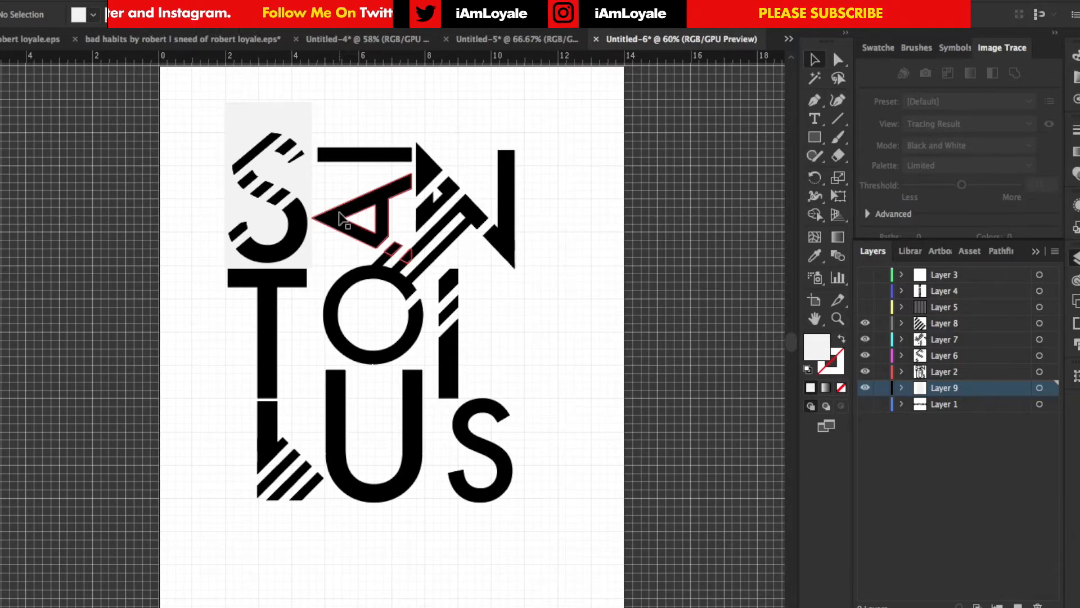
Duplicate the last S in place, swap its fill and stroke to make an outline, and shift the solid S about 0.3 inches left.
click(508, 479)
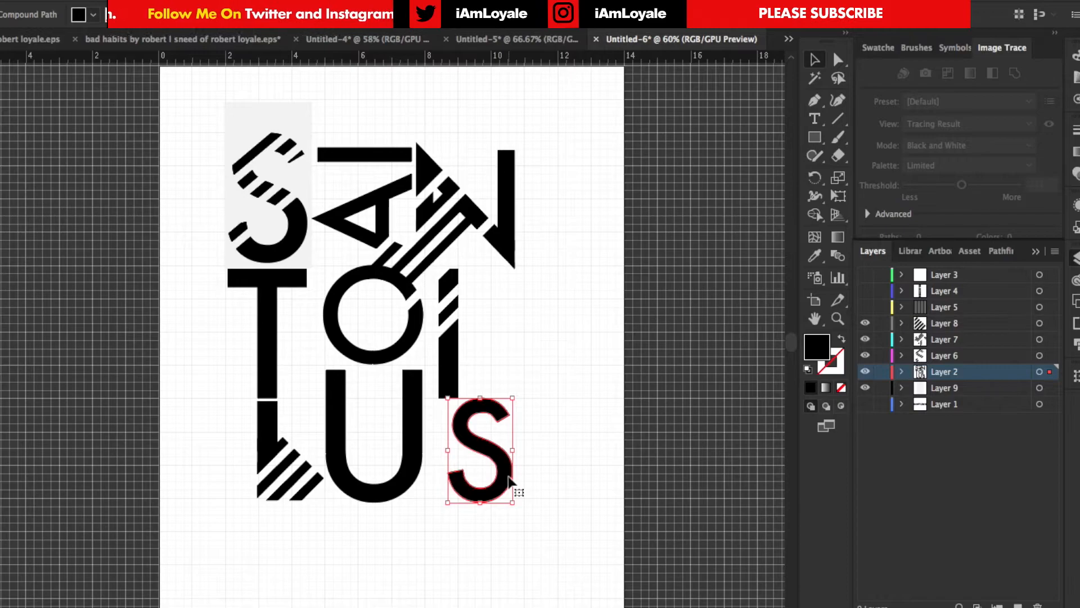
key(super+c)
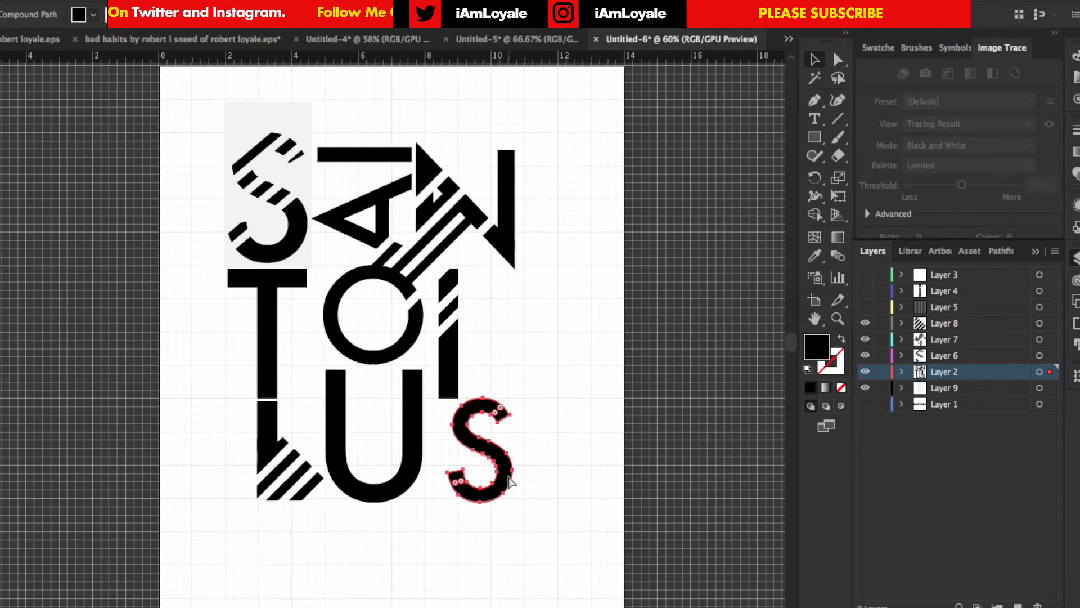
click(152, 2)
click(183, 67)
click(843, 339)
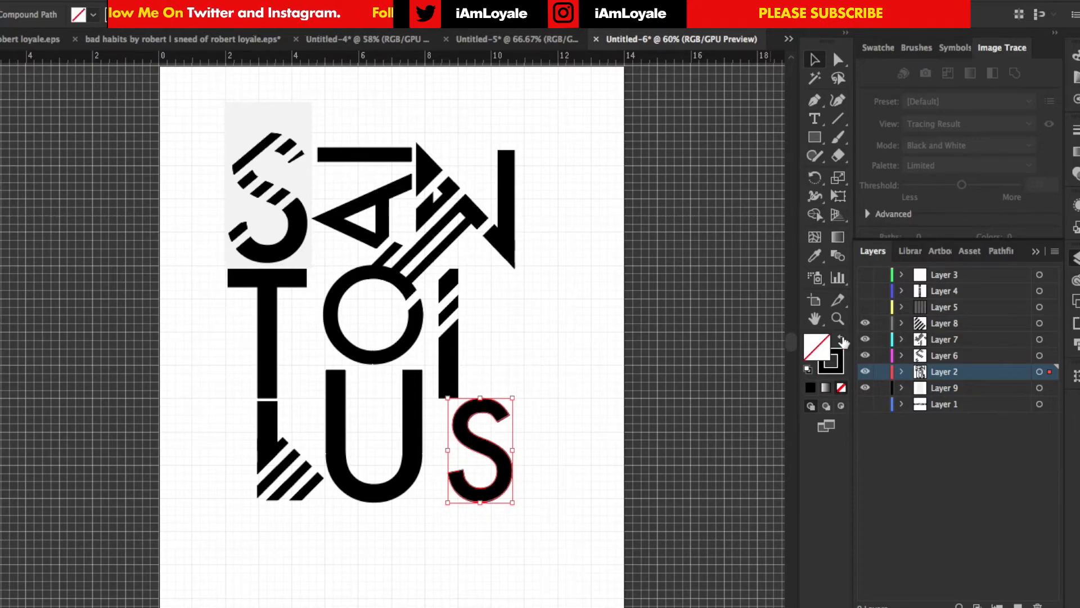
drag(500, 454, 488, 457)
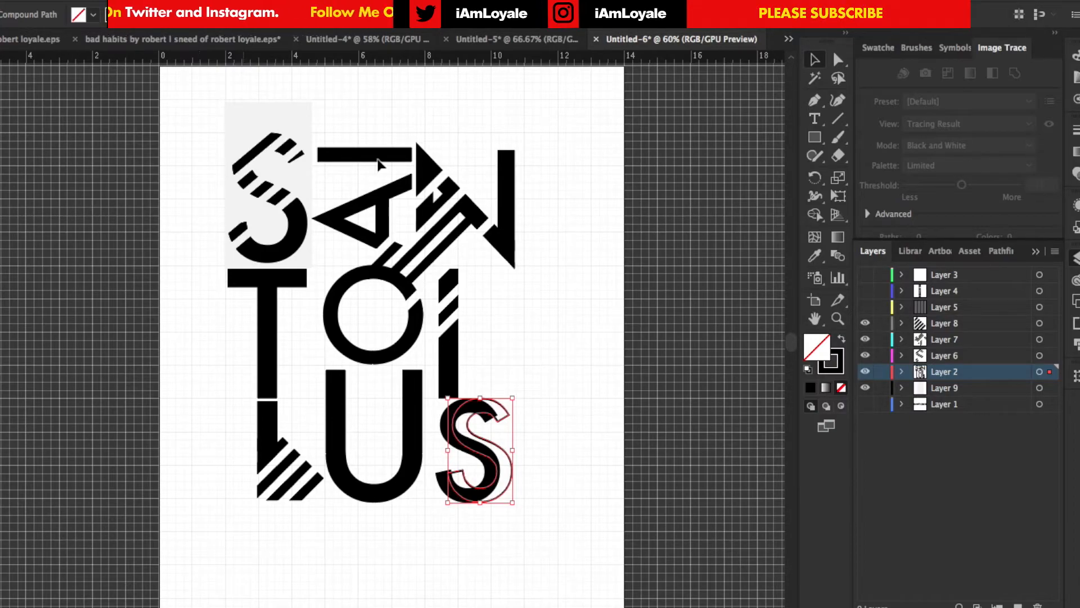
click(312, 117)
Show Layer 4 and draw a black rectangle about 1 by 3 inches over the T's right arm, flush with its stem, on Layer 10.
click(865, 290)
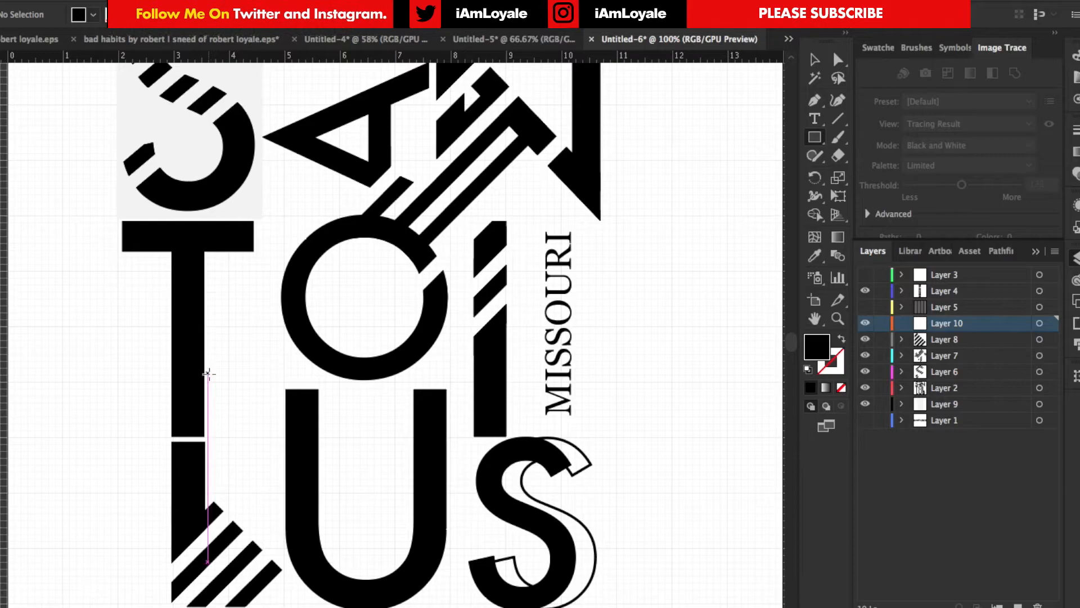
drag(208, 373, 260, 207)
key(Right)
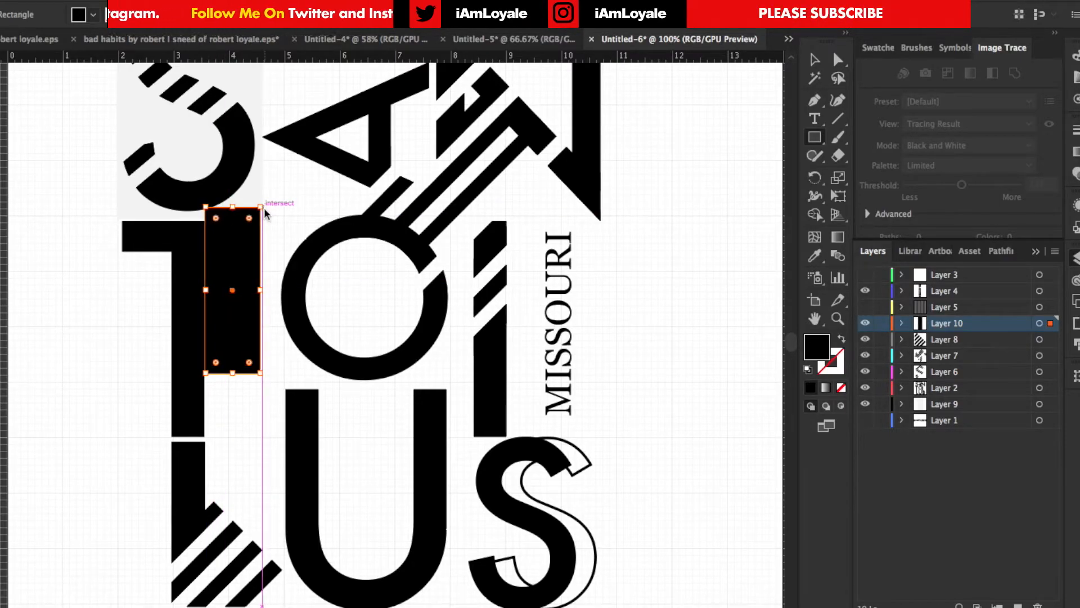
key(super+equal)
key(super+equal)
key(super+equal)
key(Left)
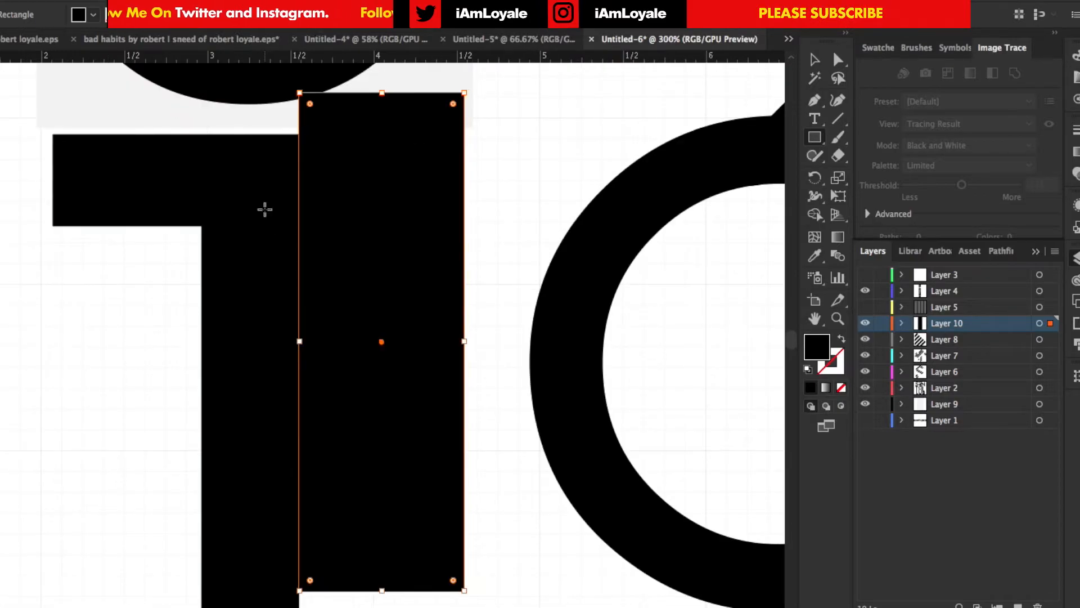
Select the rectangle together with the T and cut off the T's right arm with Shape Builder.
key(v)
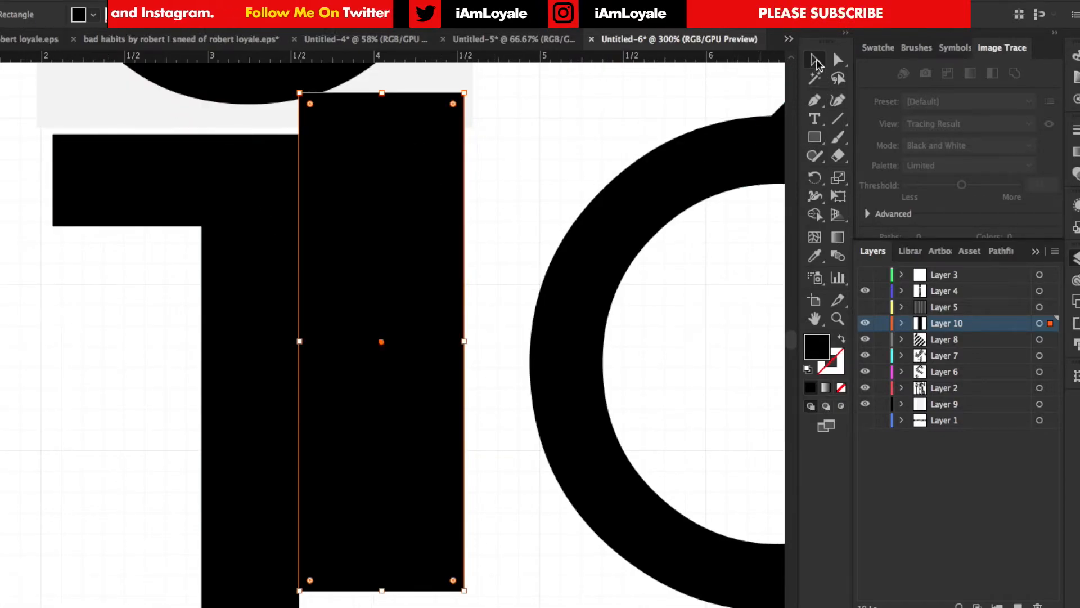
shift+click(271, 220)
click(814, 215)
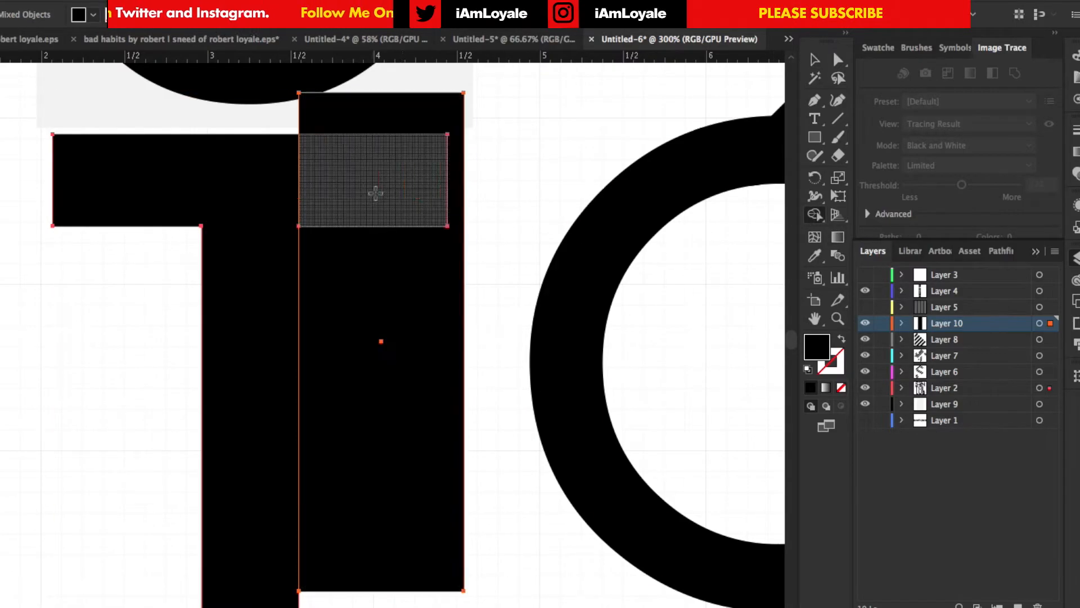
alt+click(394, 158)
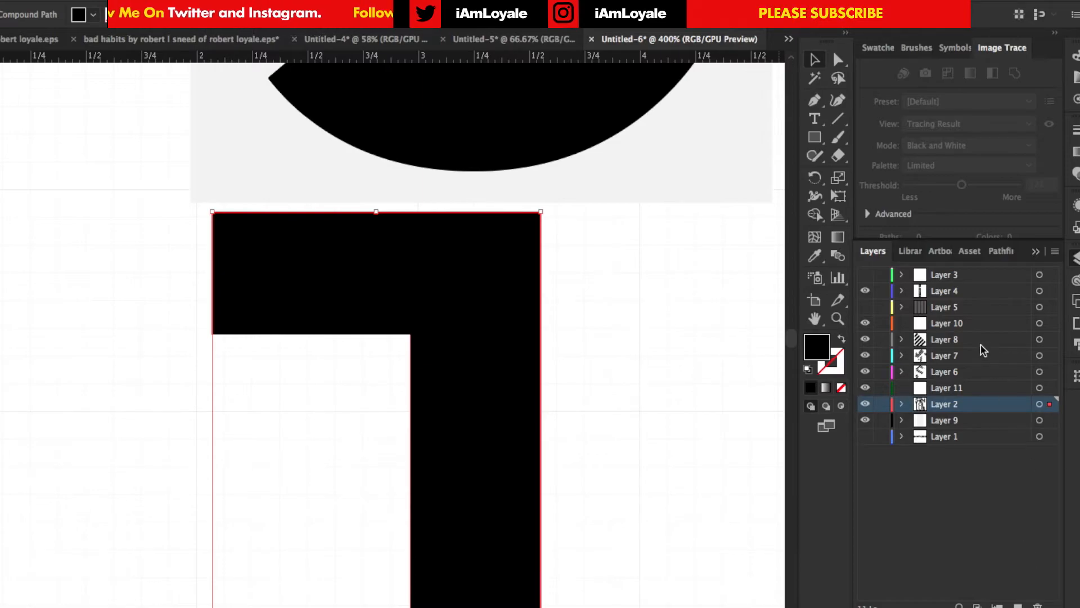
Draw a black rectangle matching the T's left arm on Layer 11 and attach it lower on the right side of the stem.
click(962, 391)
click(816, 138)
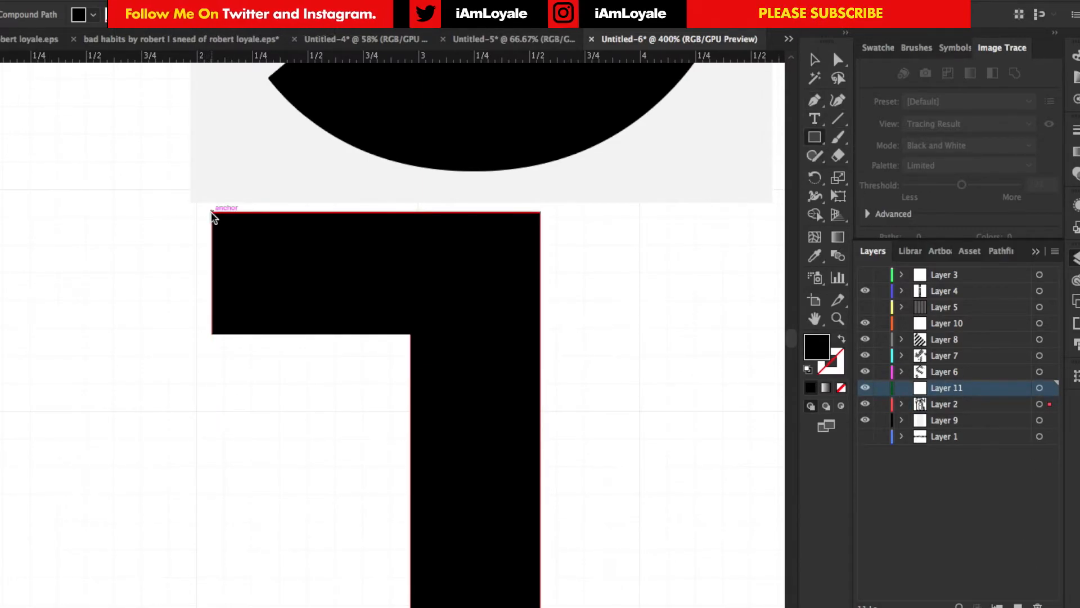
drag(212, 212, 411, 334)
key(v)
drag(338, 246, 651, 446)
key(super+minus)
key(super+minus)
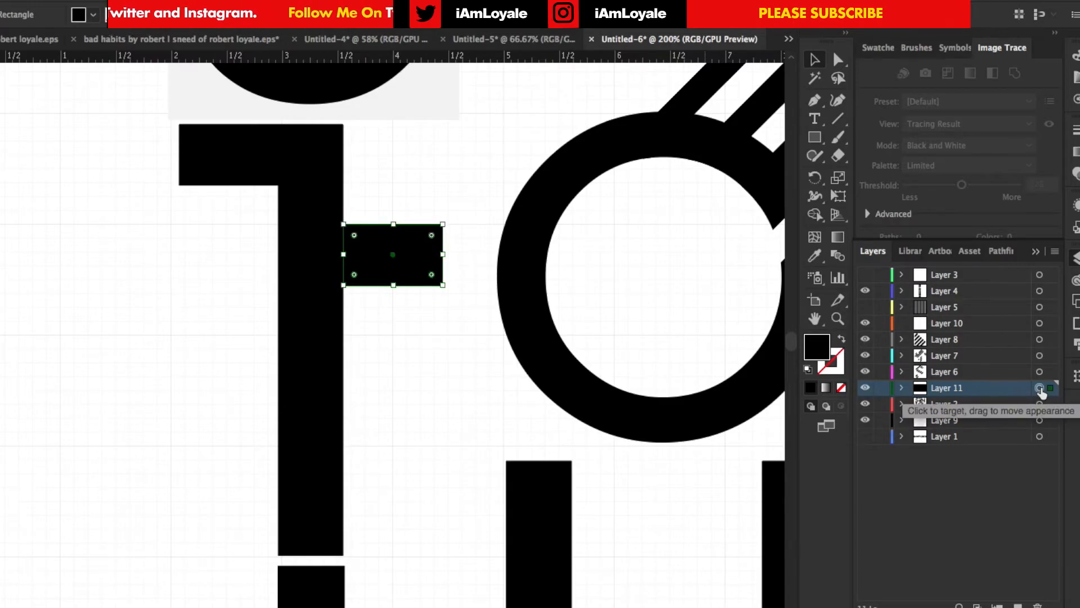
Paste a copy of the arm on a new layer, rotate it 45 degrees, lengthen it to about 2 inches and lay it across the T's stem.
click(1018, 606)
click(1040, 389)
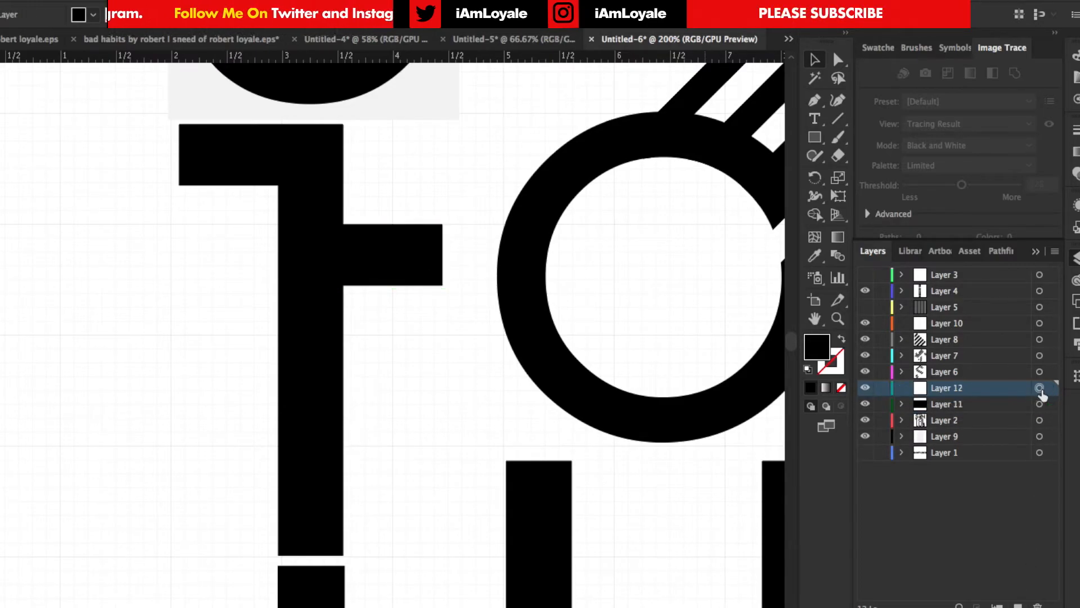
key(super+v)
drag(456, 294, 423, 265)
drag(382, 340, 297, 372)
drag(335, 340, 355, 356)
Select the diagonal bar and the T and cut a diagonal gap through the stem with Shape Builder.
click(327, 318)
shift+click(371, 350)
click(818, 215)
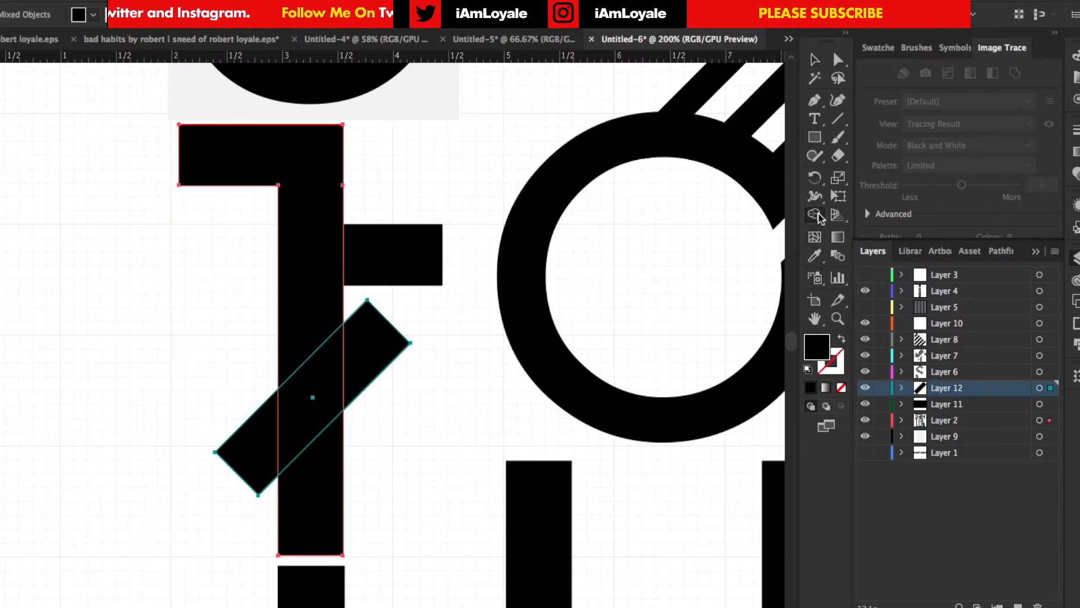
drag(251, 454, 315, 390)
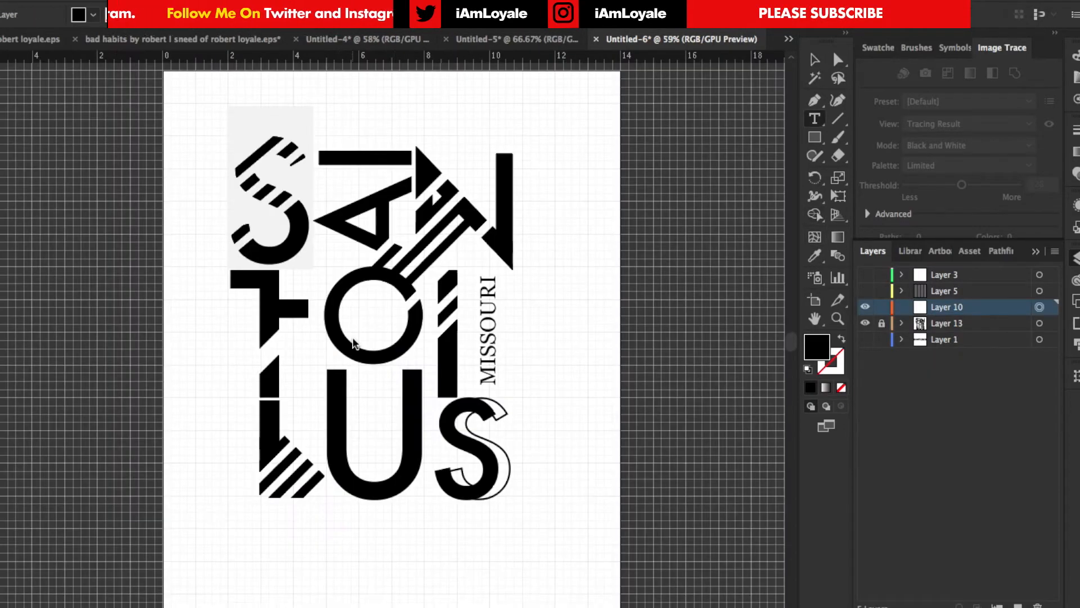
scroll(354, 343, up, 5)
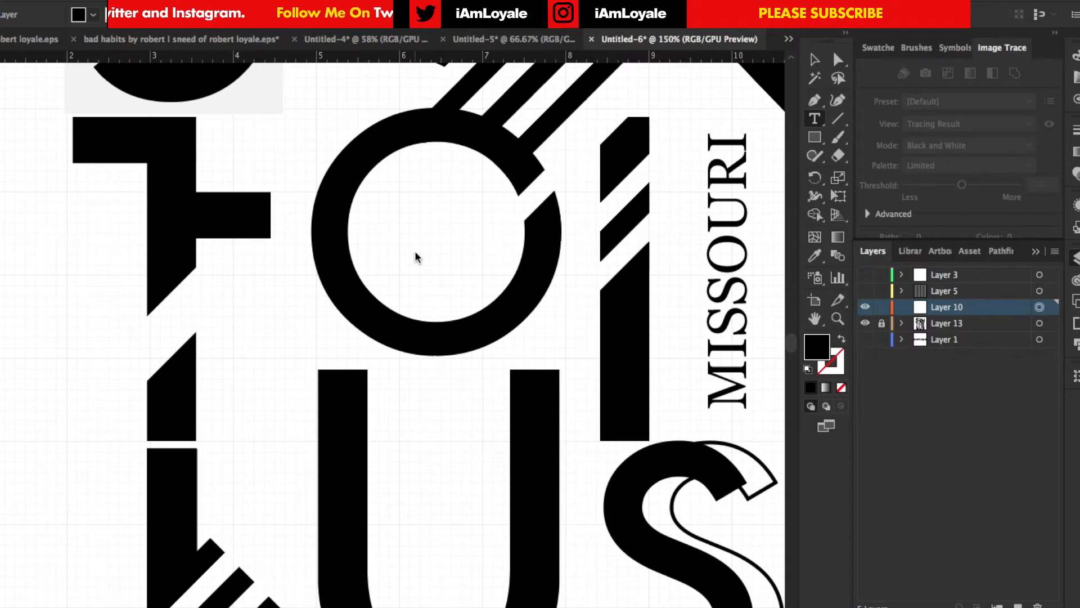
Add the text 3 inside the O on Layer 10.
click(408, 279)
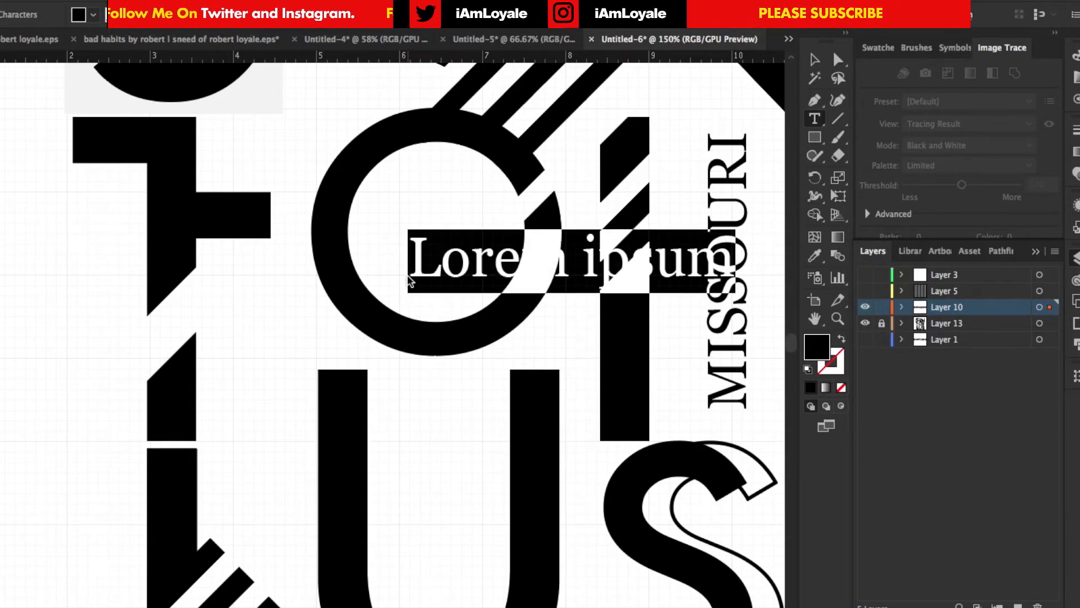
text(3)
key(Escape)
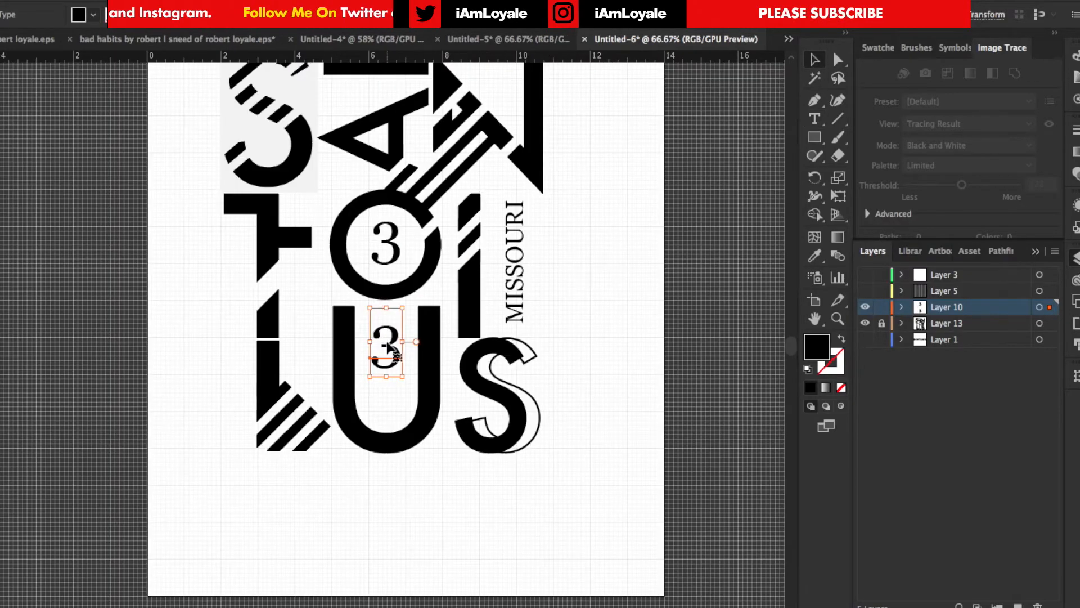
Change the copied numeral inside the U to 1 and place a 4 beneath it.
double_click(386, 329)
text(1)
key(Escape)
drag(386, 329, 386, 385)
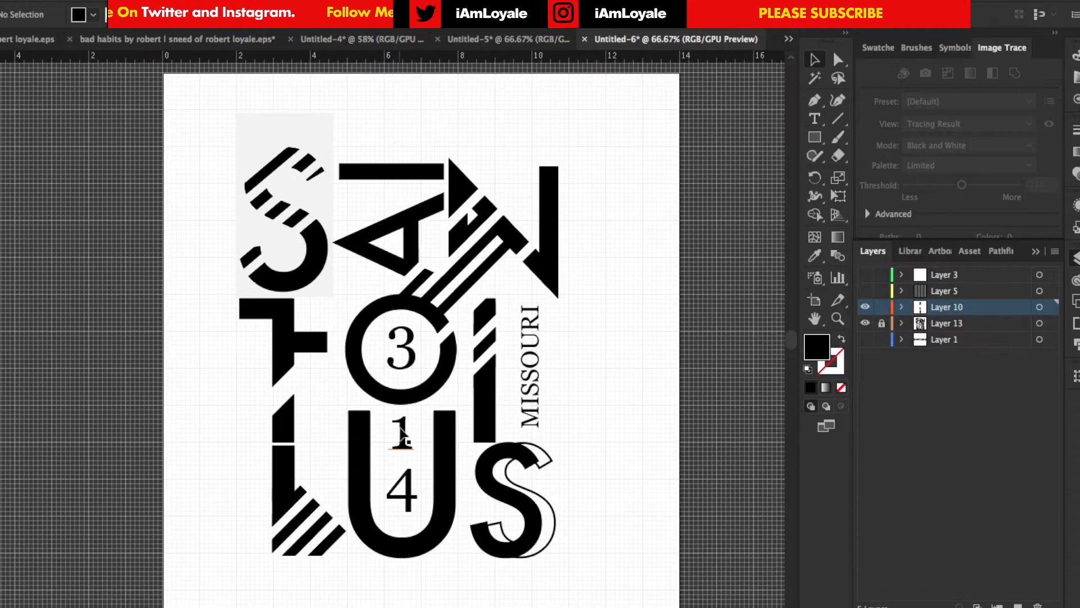
Rotate the 1 inside the U a quarter turn clockwise.
click(401, 436)
drag(419, 416, 444, 454)
click(422, 467)
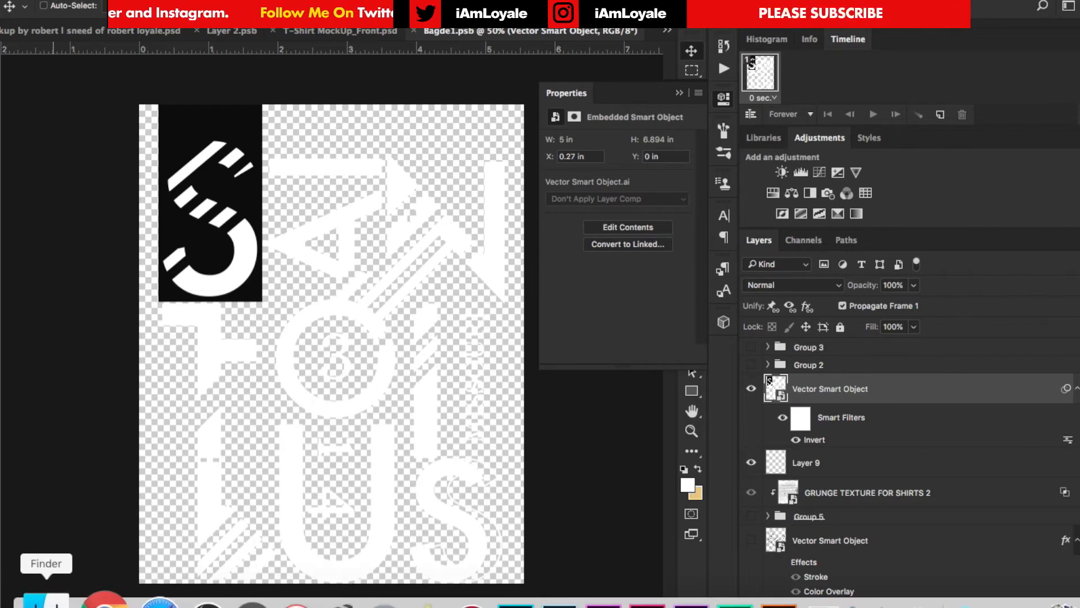
Switch from Photoshop to Finder, go through the textures in the TEXTURE folder and select dust scratches.jpg.
click(47, 598)
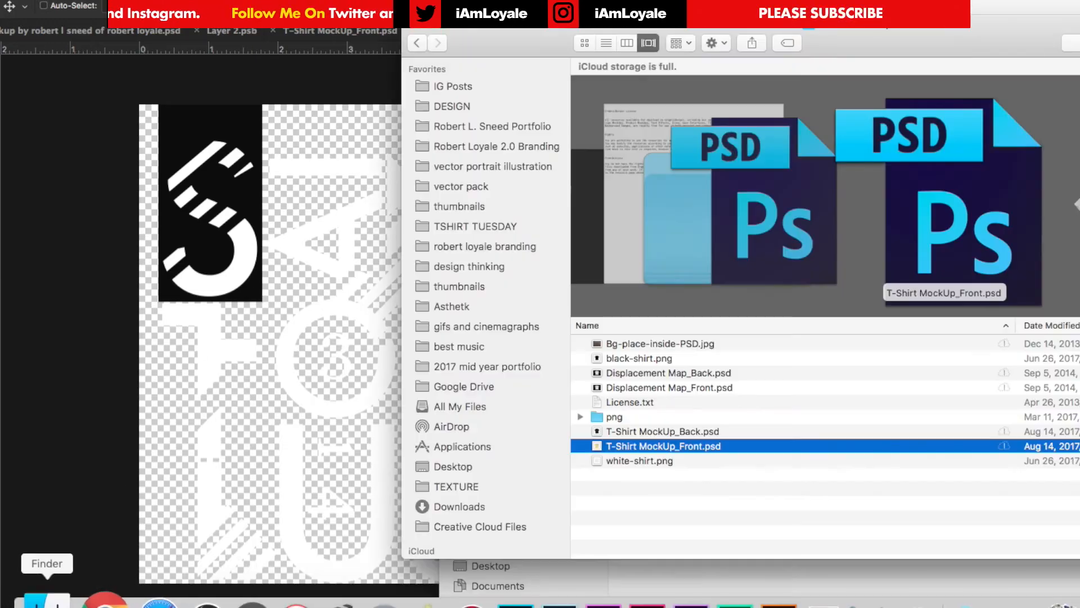
click(457, 485)
click(657, 430)
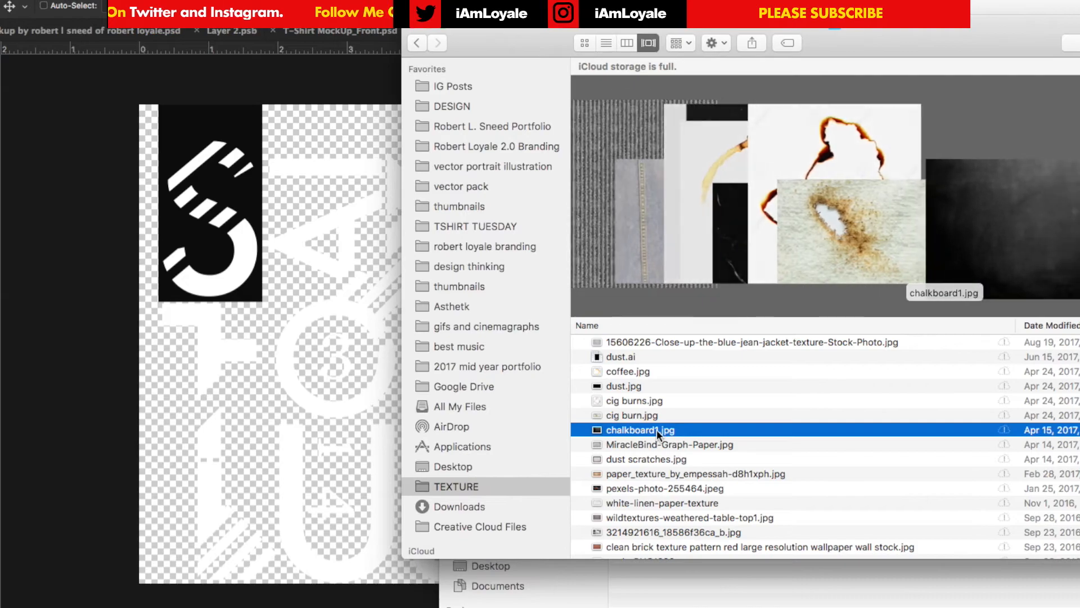
key(Down)
key(Down)
key(Down)
key(Up)
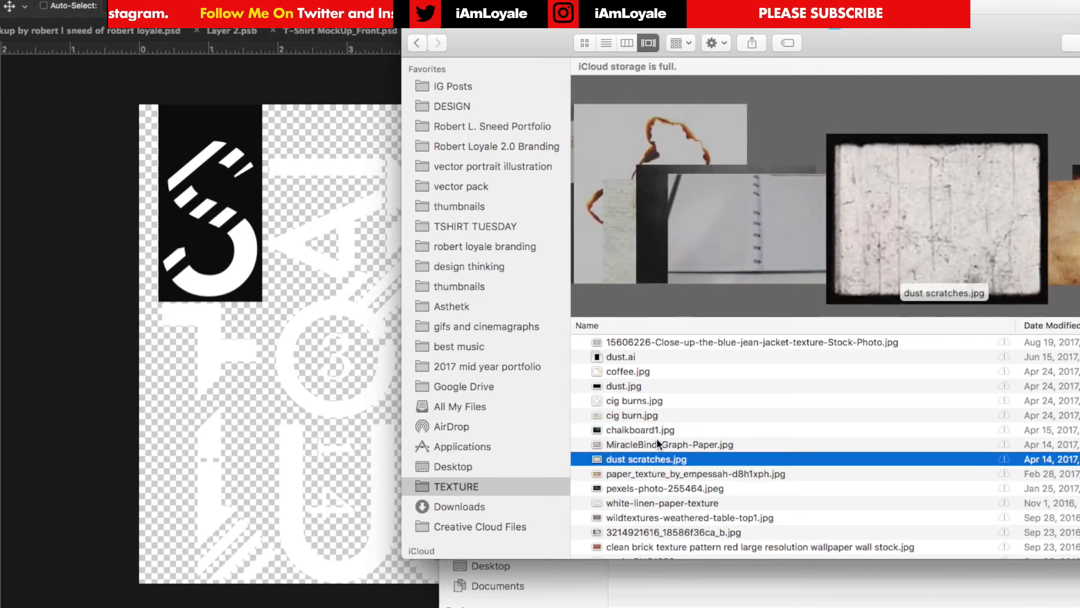
Place dust scratches.jpg over the S in the Photoshop design and clip it to the Vector Smart Object layer.
click(210, 213)
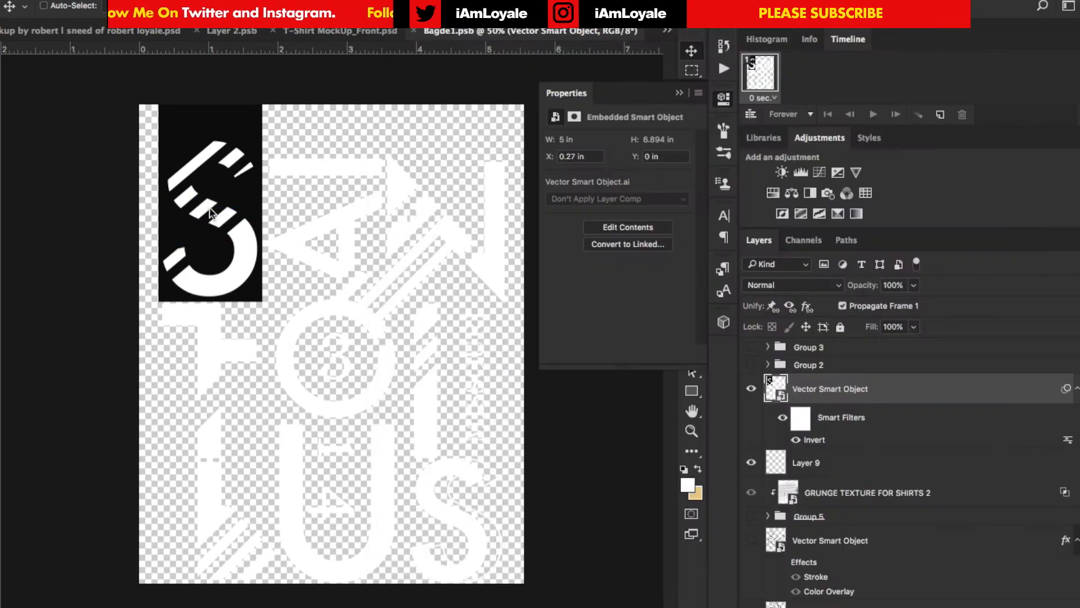
drag(374, 287, 271, 149)
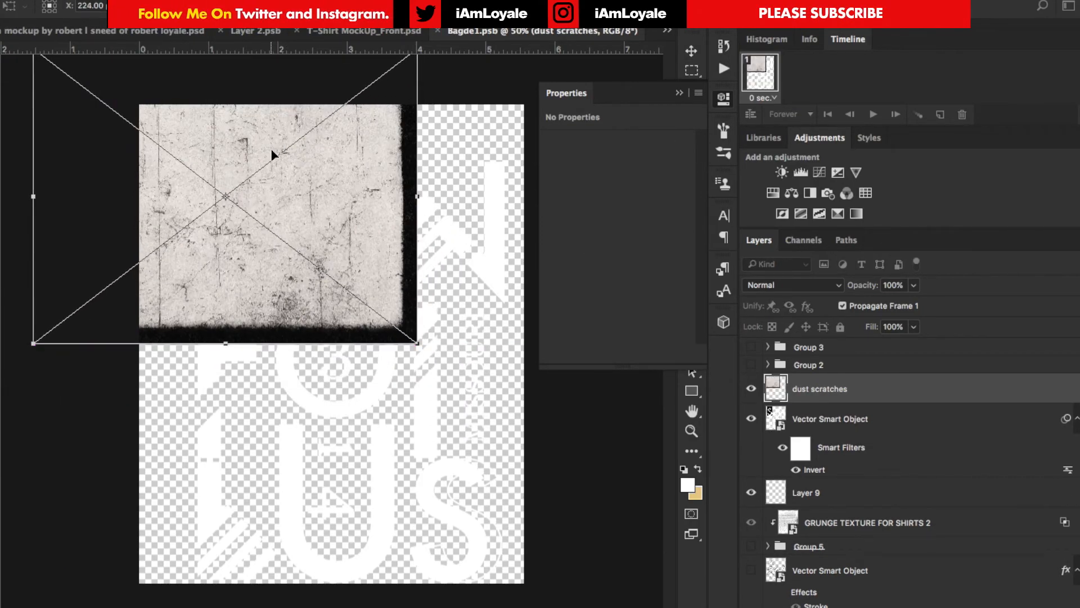
key(Return)
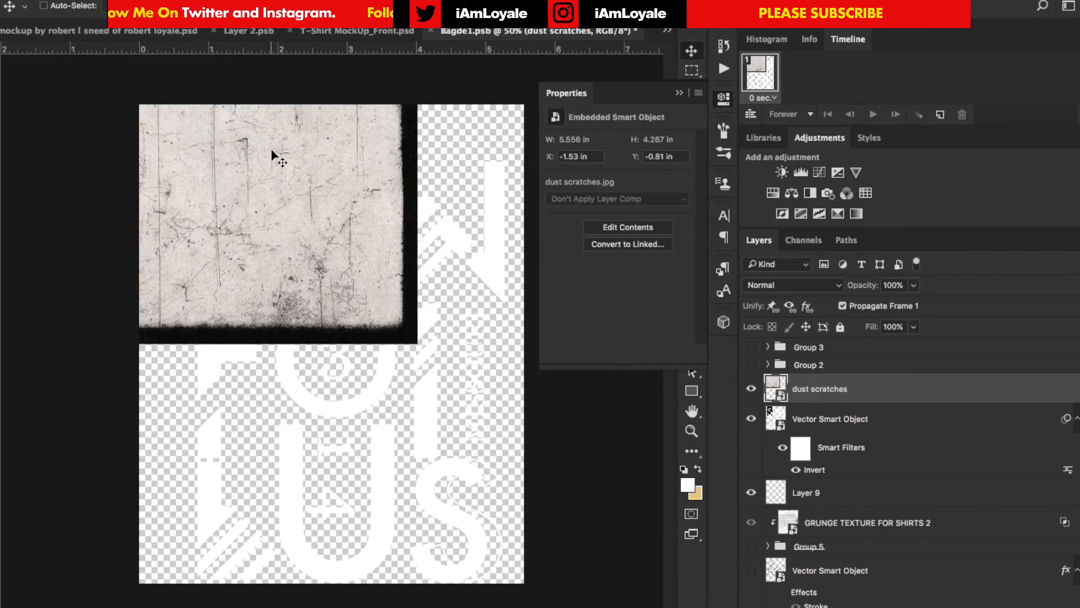
right_click(889, 380)
click(817, 299)
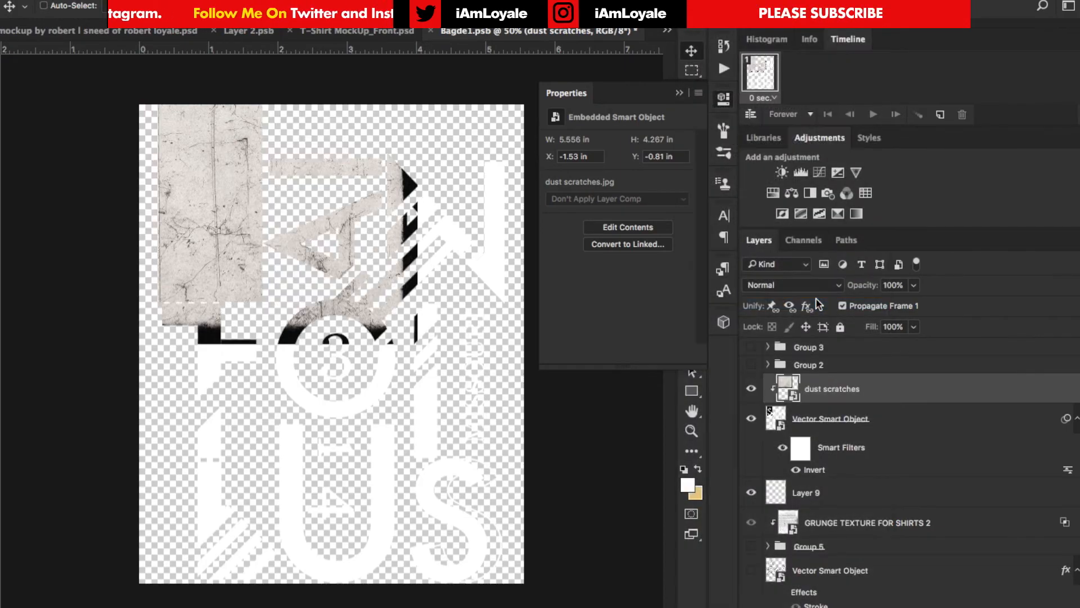
Lower the Underlying Layer white point in the texture's Blend If so the white letters show through, save, and switch to T-Shirt MockUp_Front.psd.
double_click(998, 391)
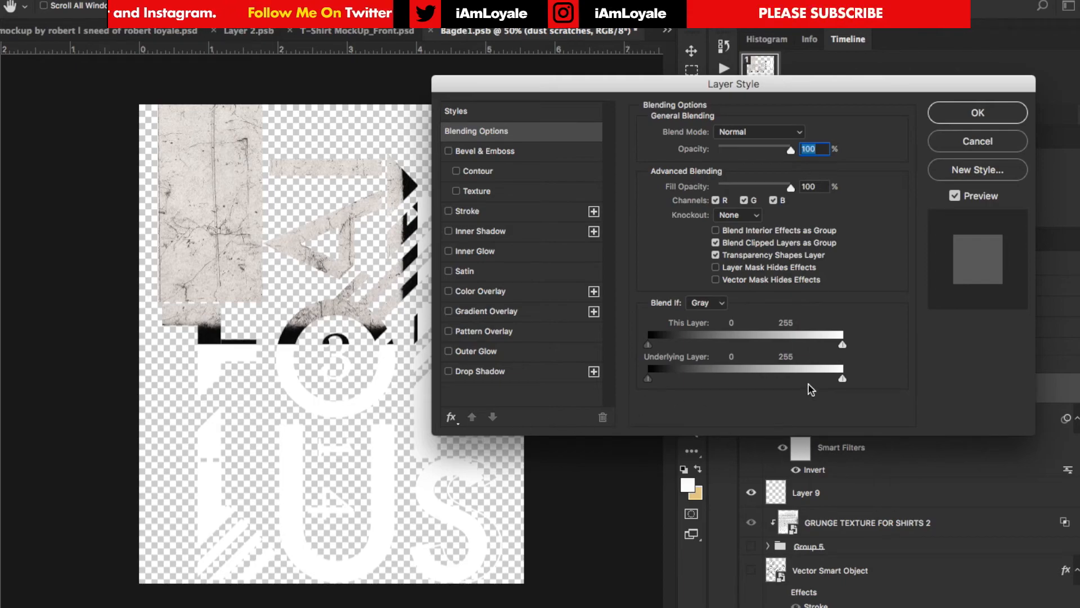
drag(842, 379, 703, 383)
click(978, 113)
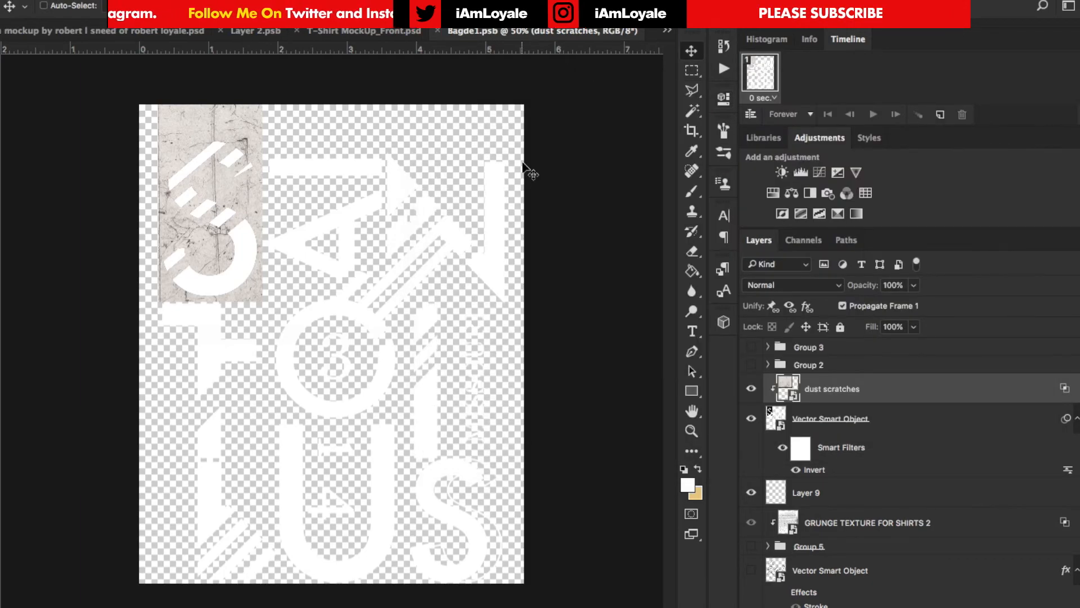
click(391, 33)
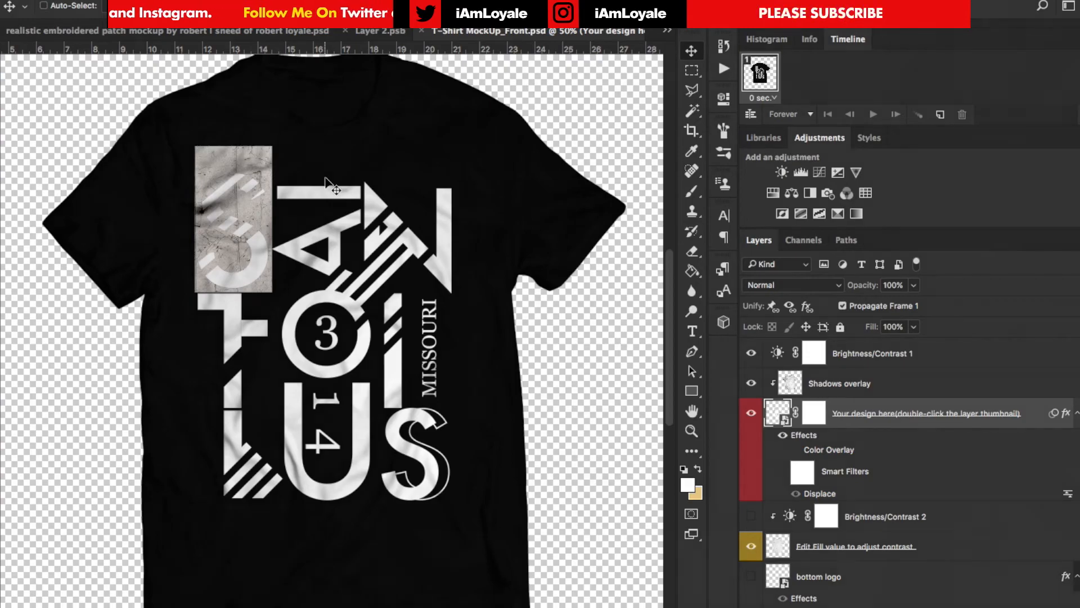